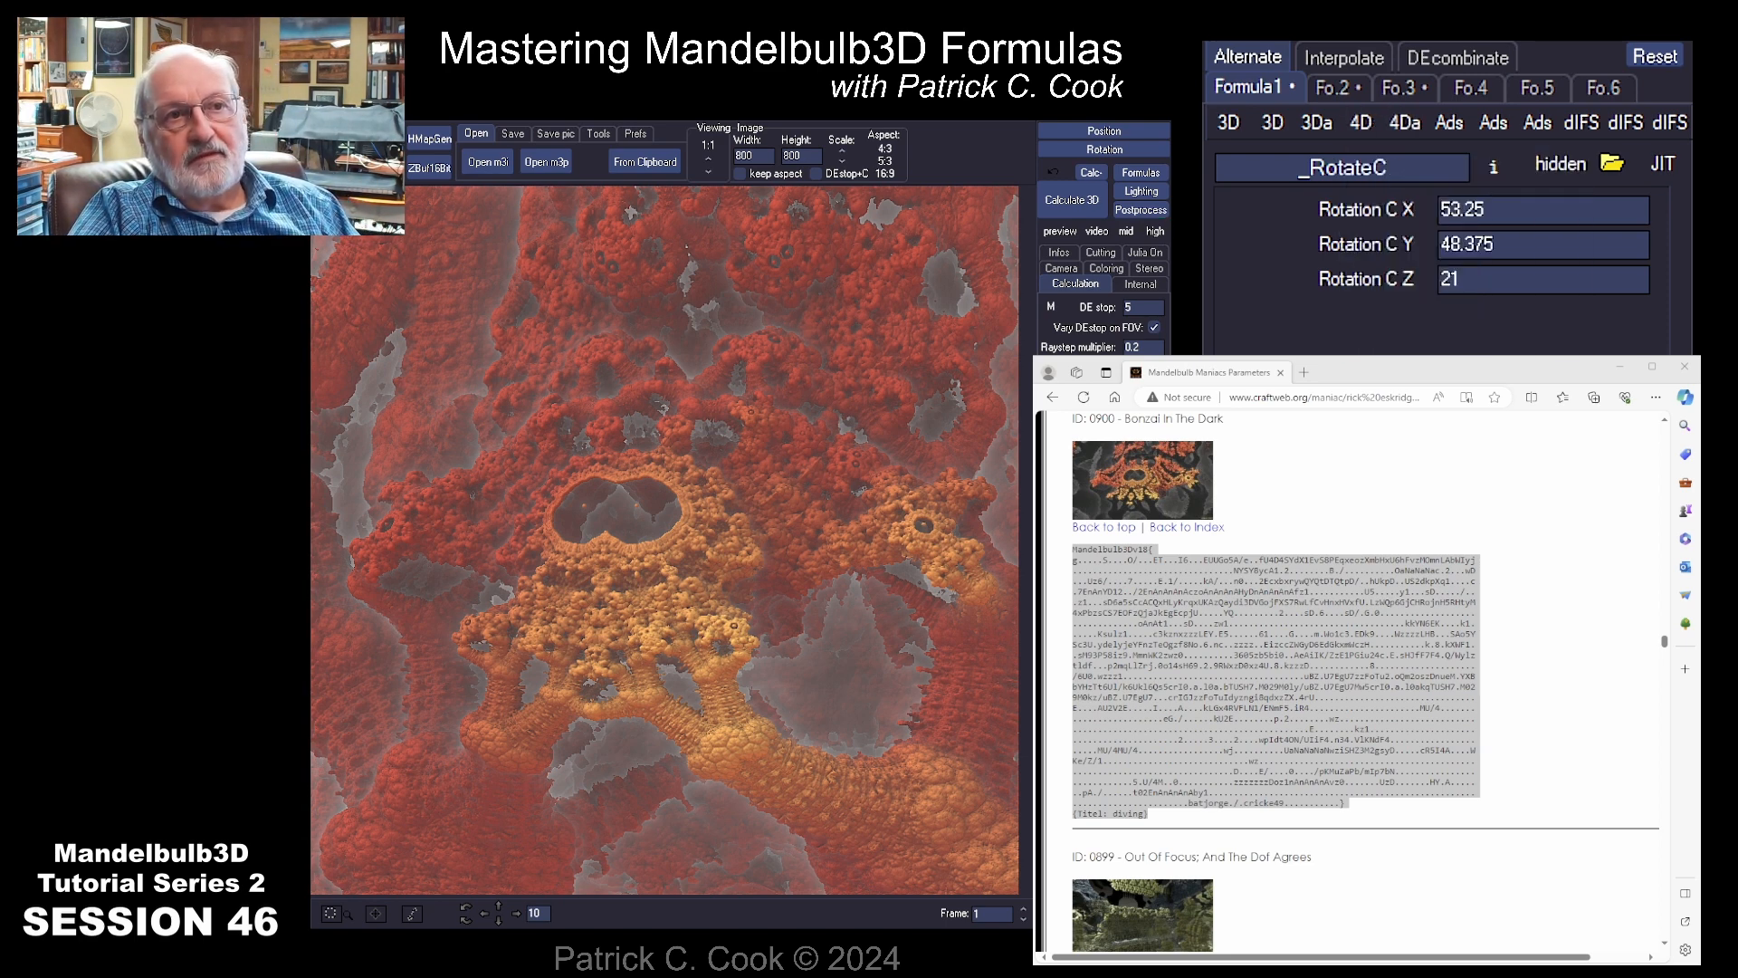
Step: Look through the formulas in the first three slots and the list of available Ads formulas for the third slot
{"action": "left_click", "coordinate": [1323, 85]}
{"action": "left_click", "coordinate": [1271, 87]}
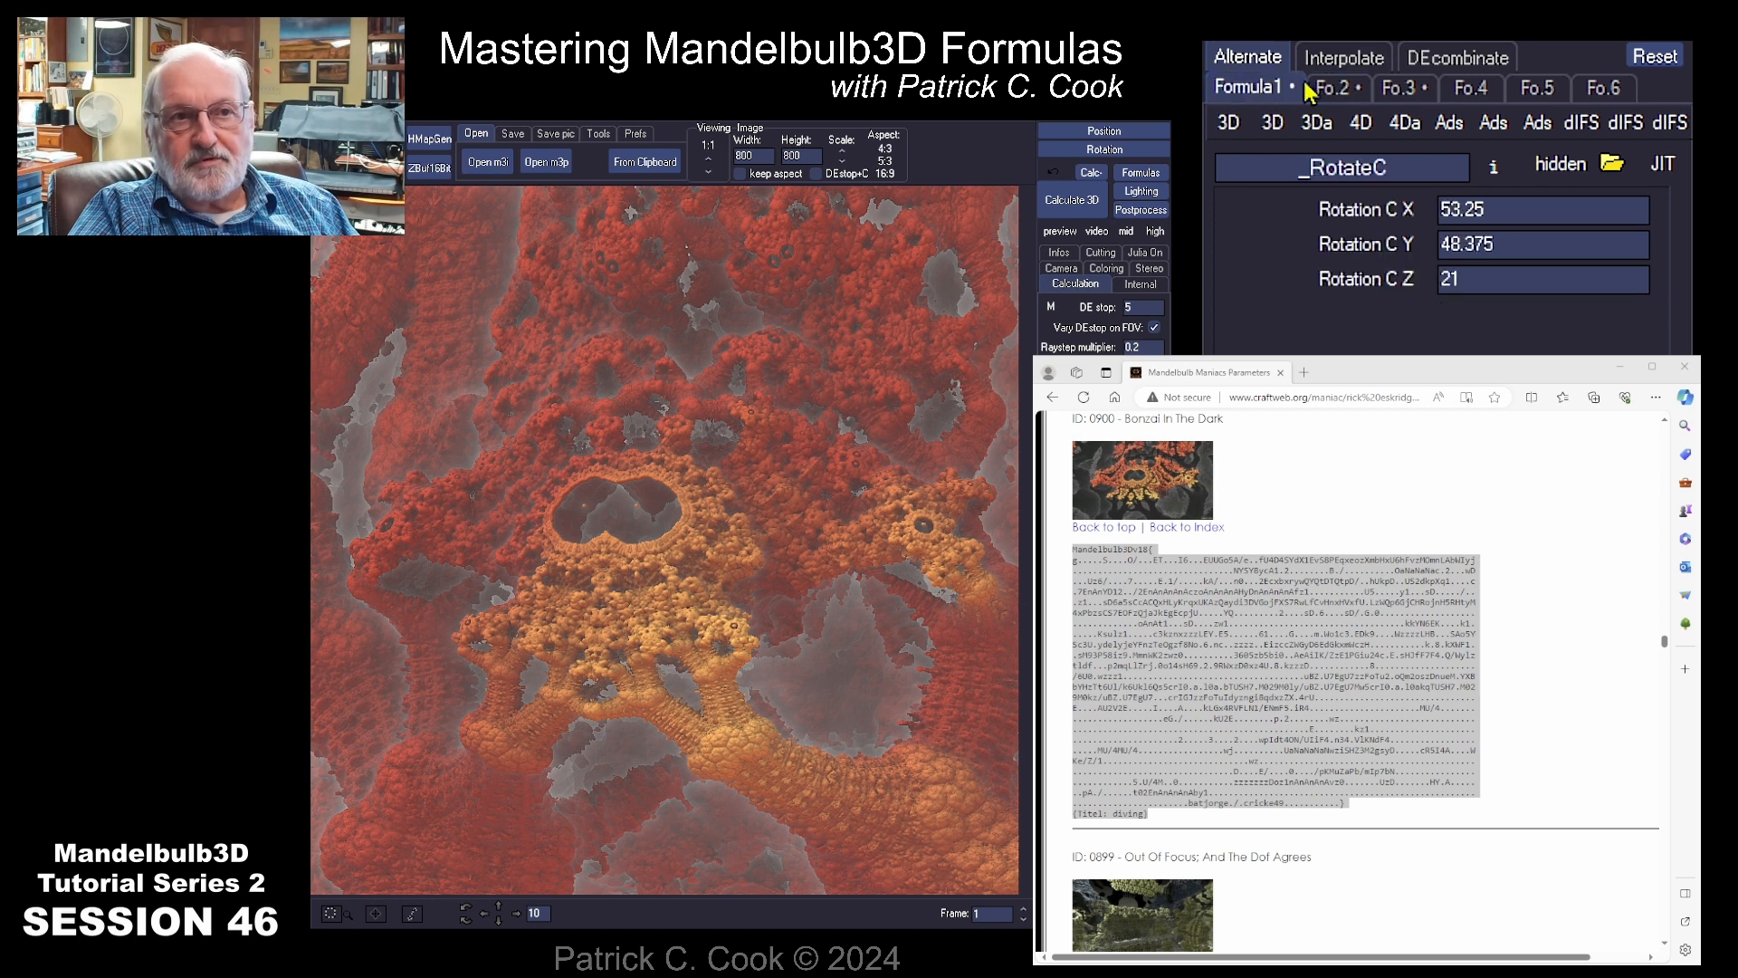
{"action": "left_click", "coordinate": [1342, 87]}
{"action": "left_click", "coordinate": [1415, 88]}
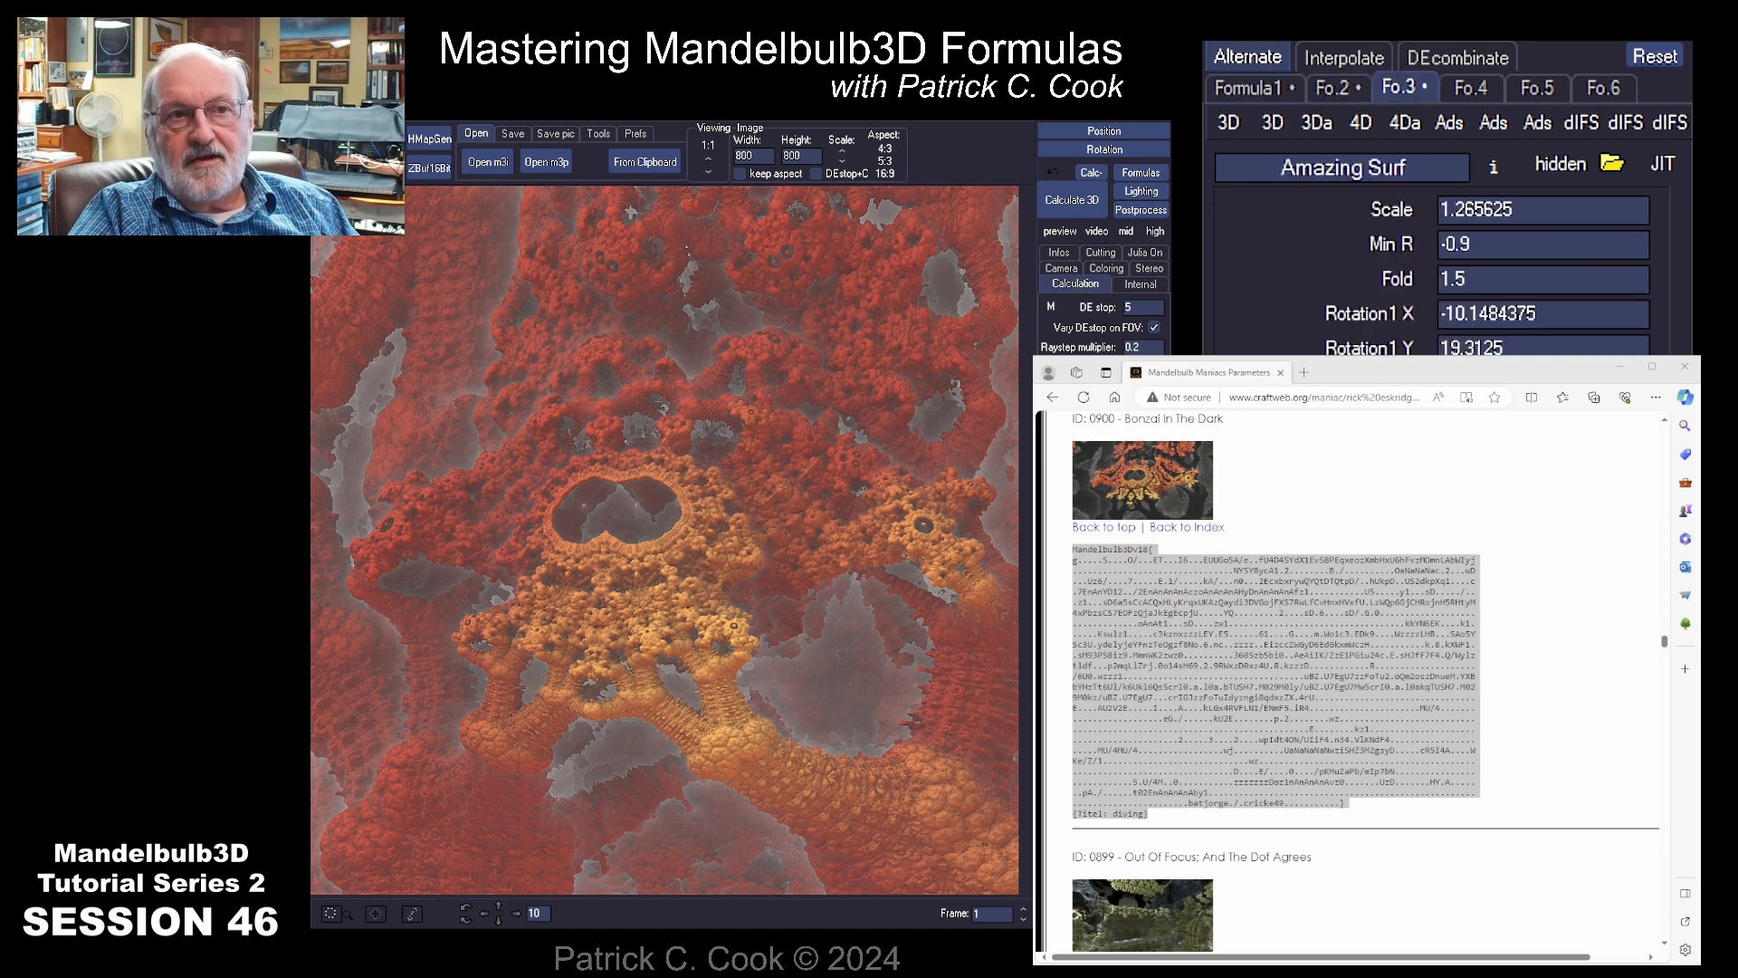
{"action": "left_click", "coordinate": [1490, 123]}
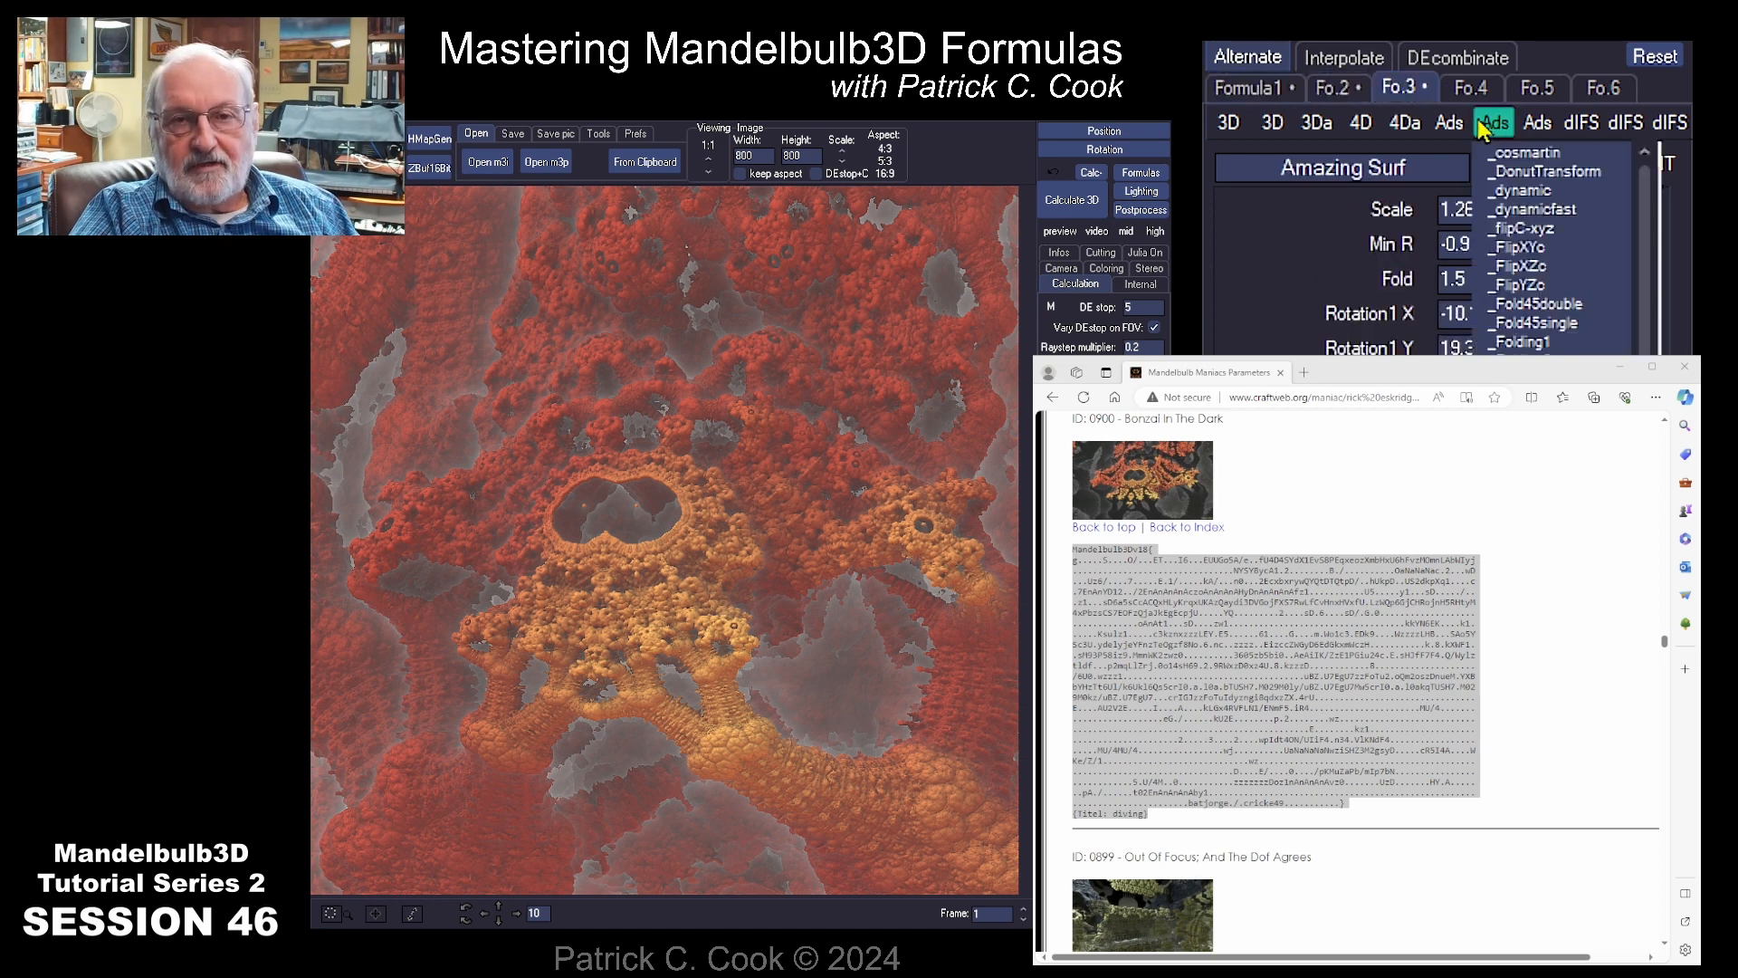
{"action": "mouse_move", "coordinate": [1450, 126]}
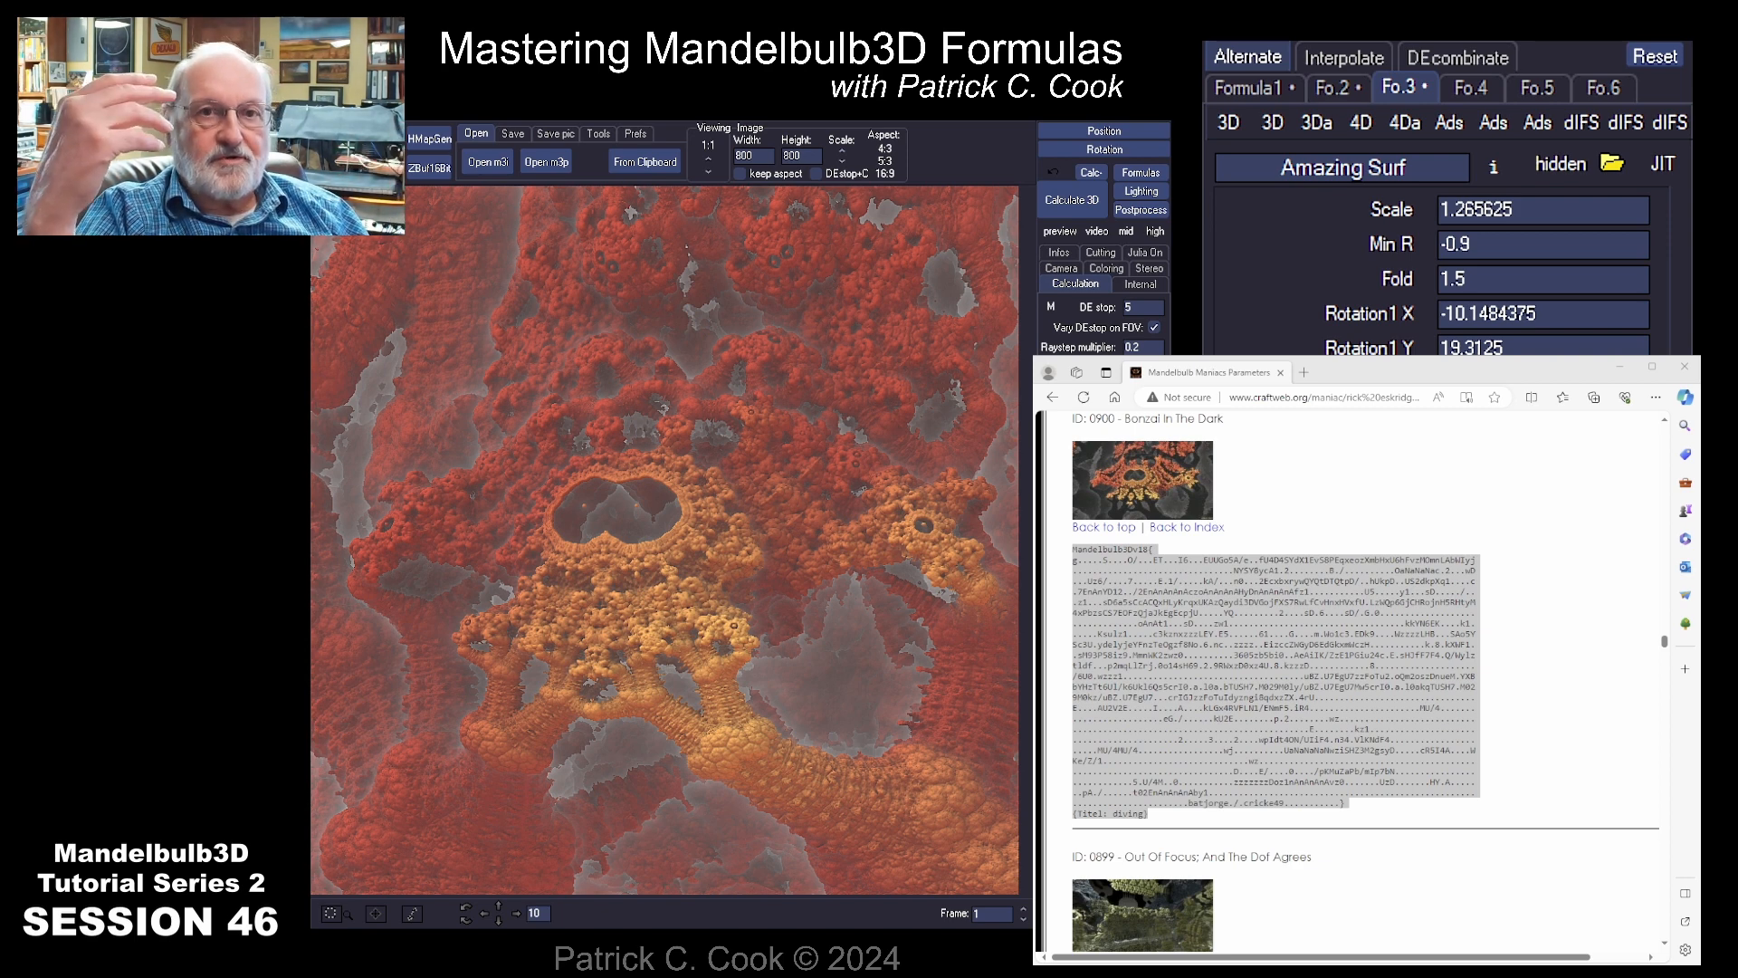
Step: Calculate the 3D image and review the parameters of the _RotateC, _SinhY and Amazing Surf formulas
{"action": "left_click", "coordinate": [1072, 201]}
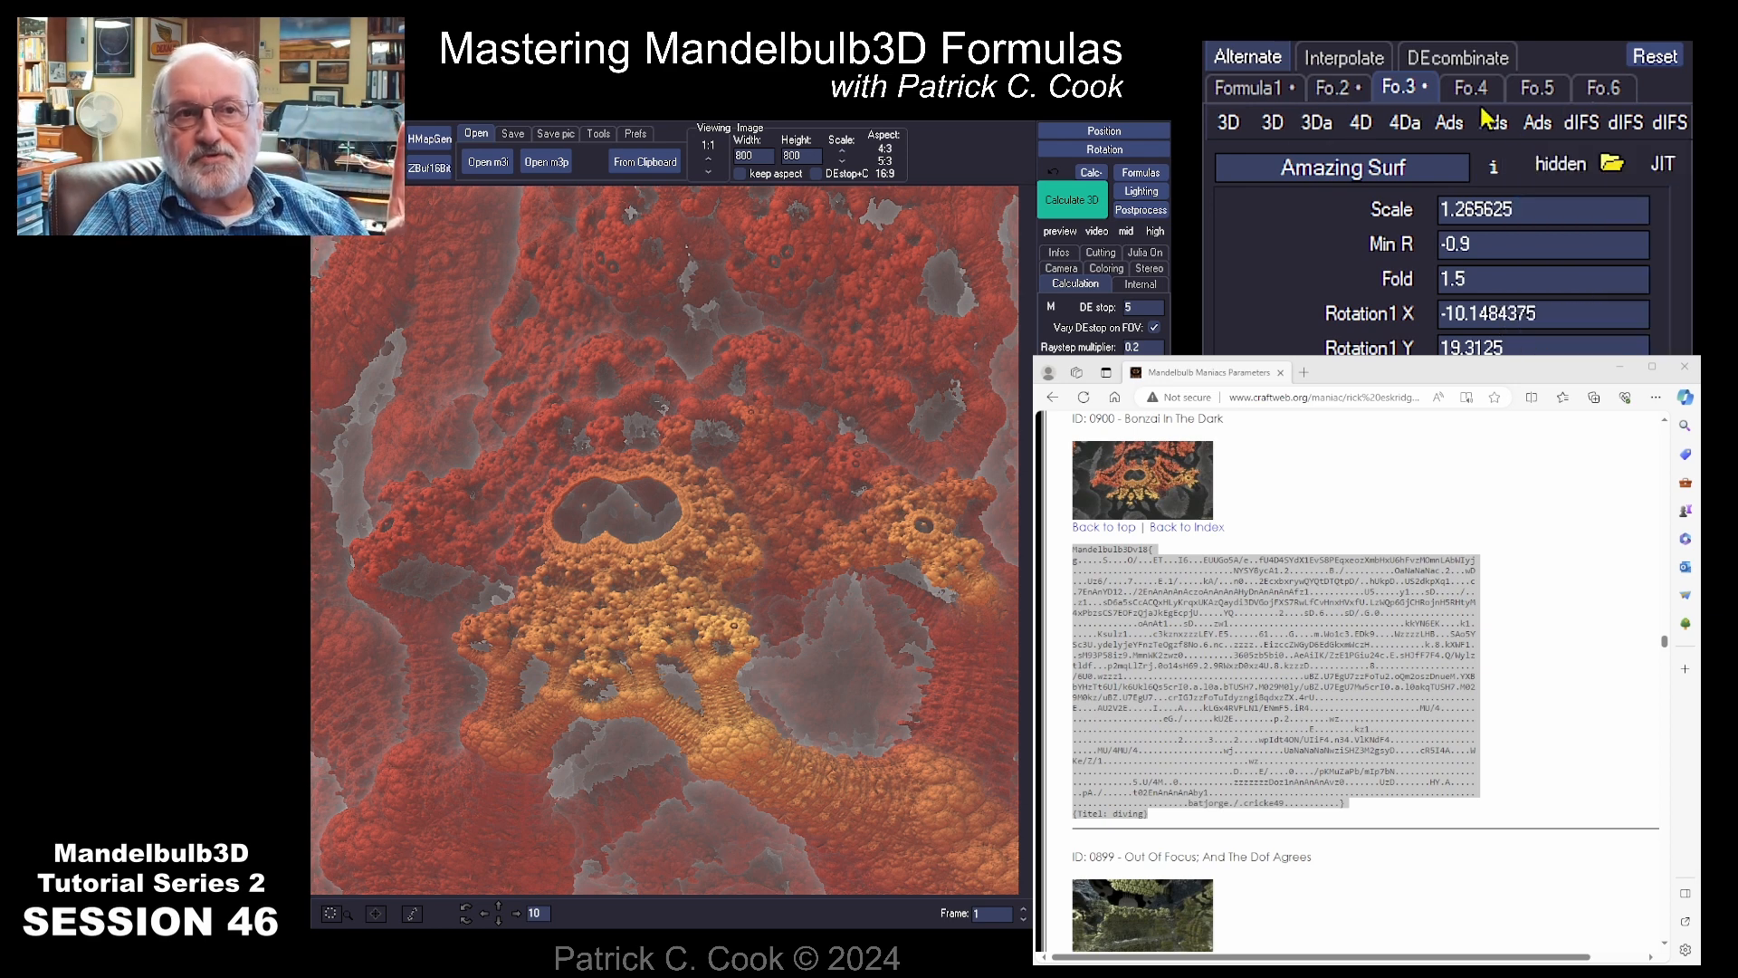
{"action": "left_click", "coordinate": [1231, 90]}
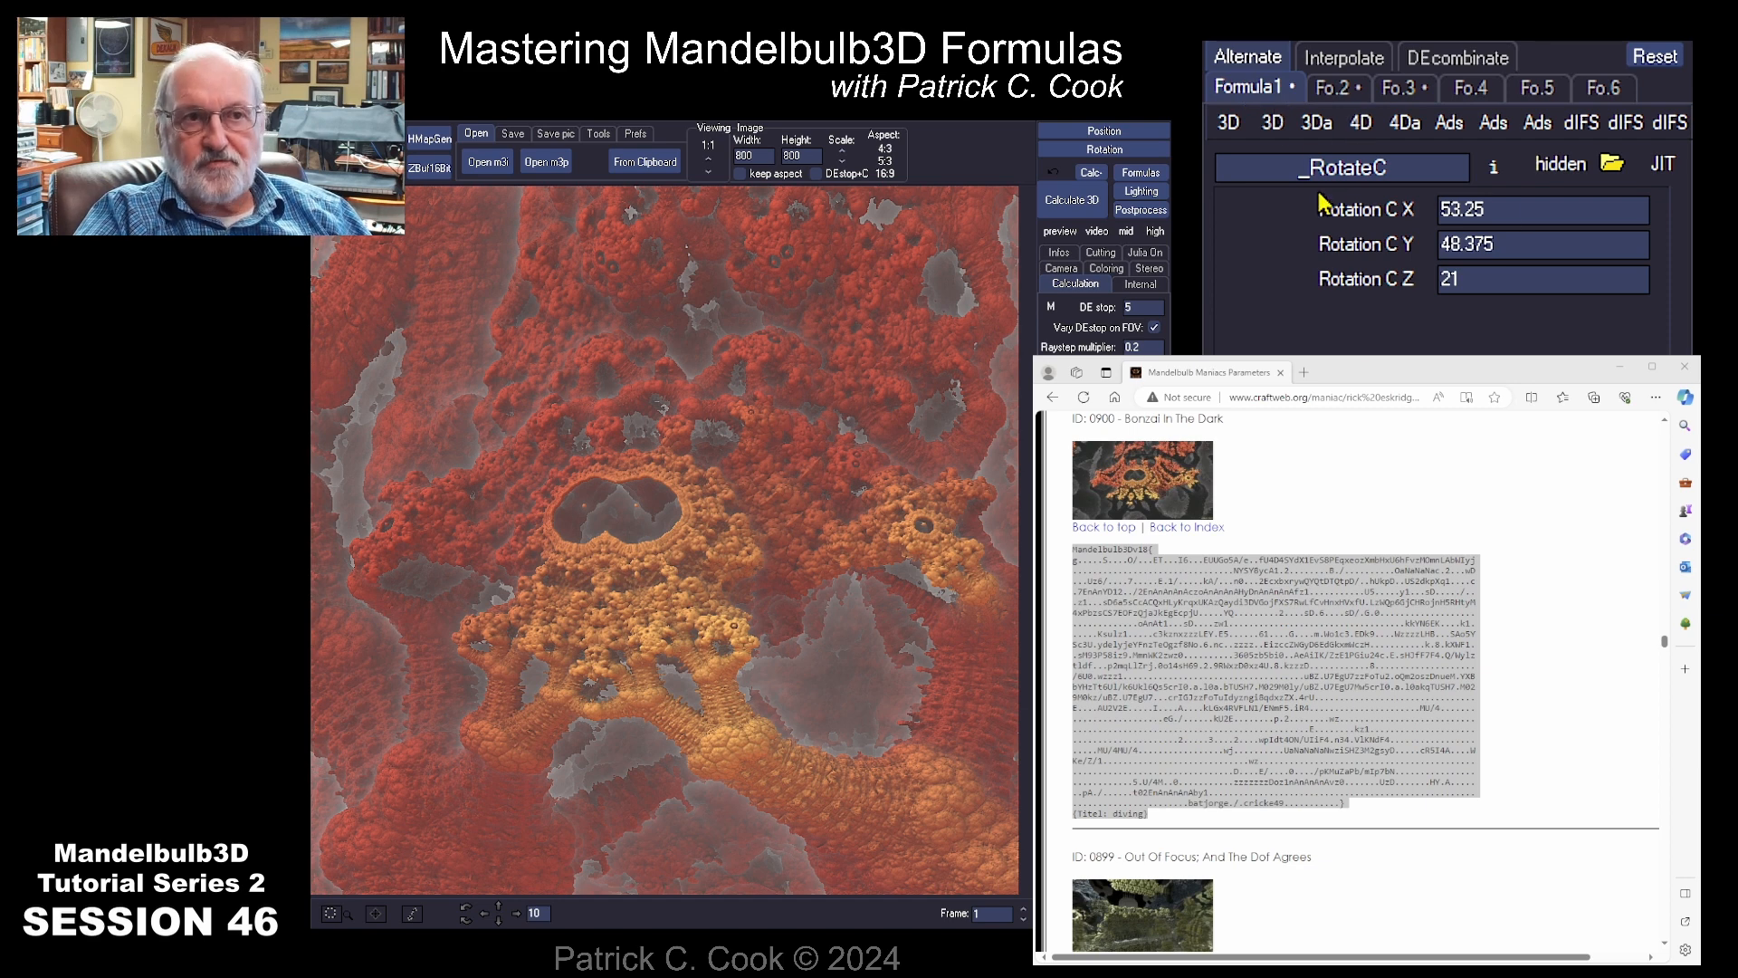
{"action": "left_click", "coordinate": [1338, 91]}
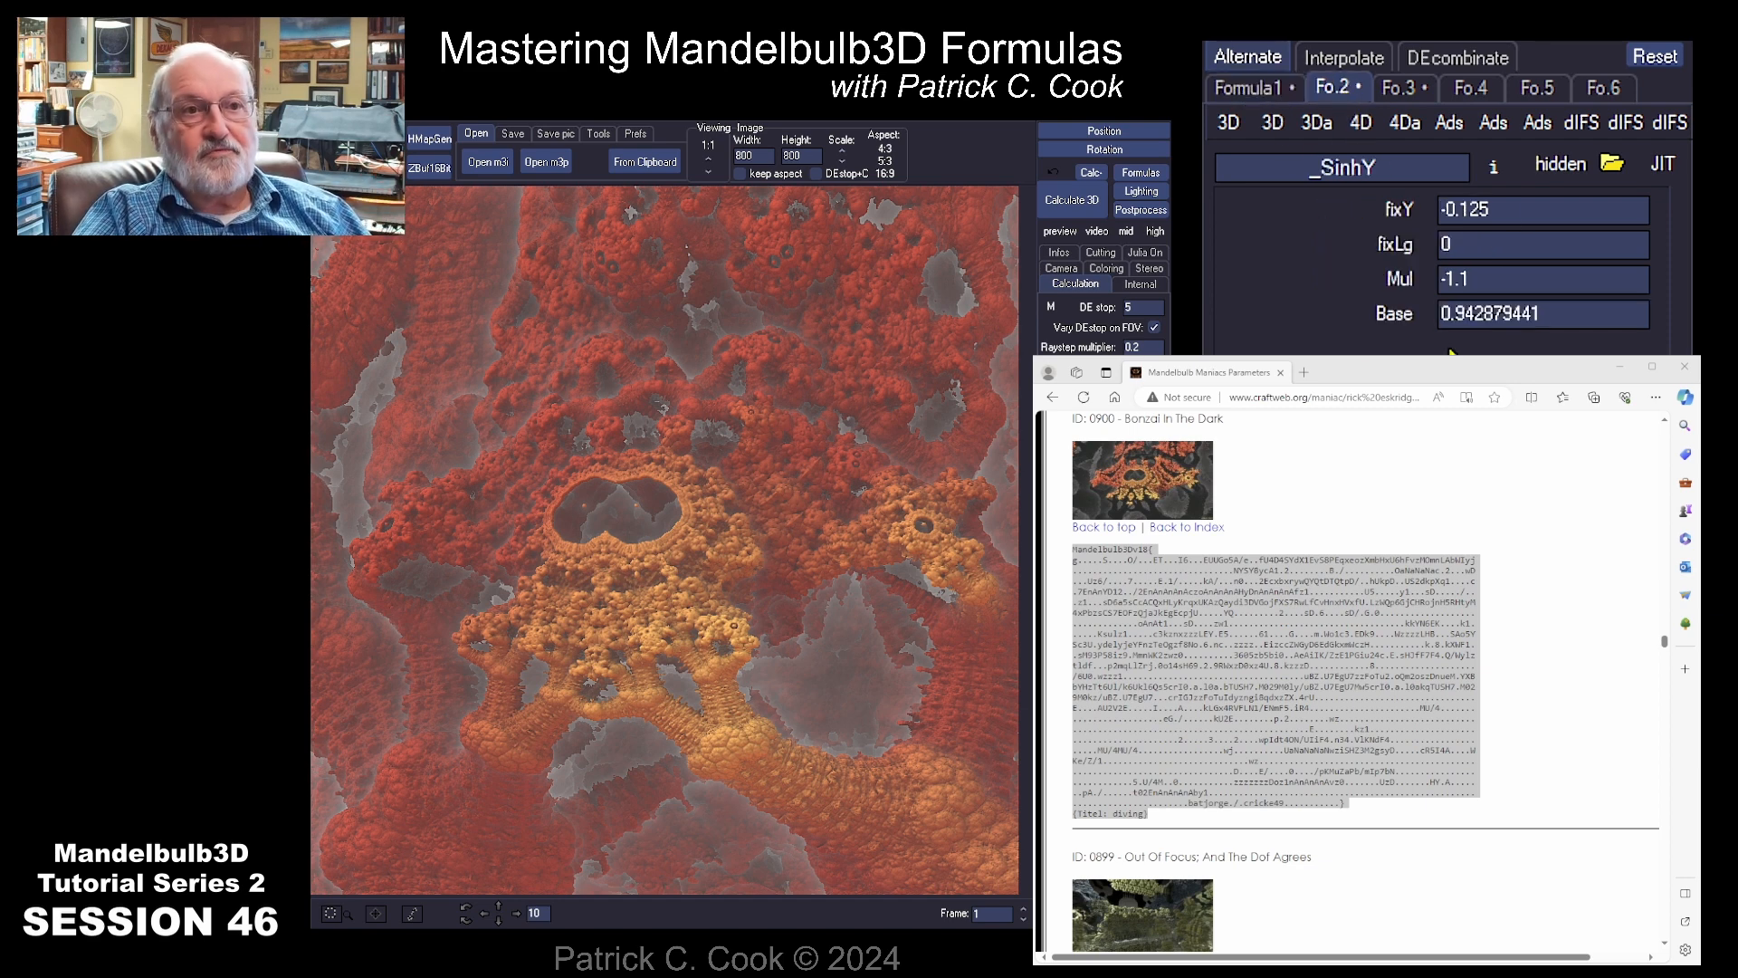
{"action": "left_click", "coordinate": [1401, 87]}
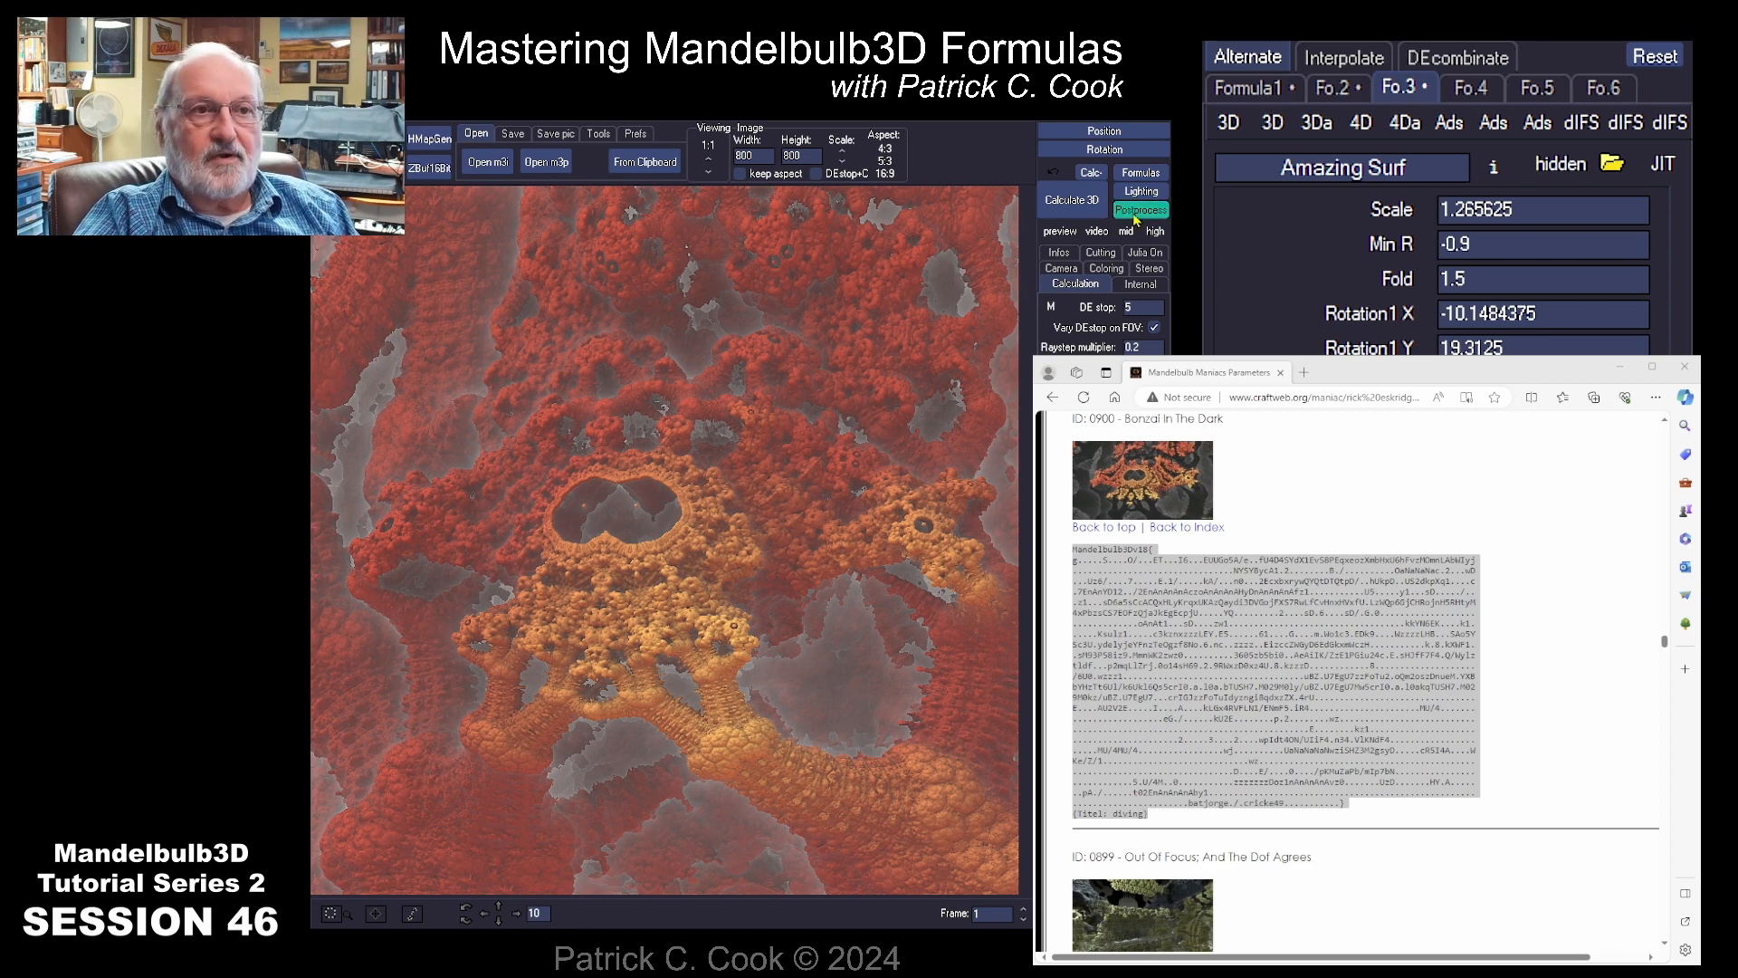
Step: Render the variations of the fractal with Calculate 3D
{"action": "left_click", "coordinate": [1072, 203]}
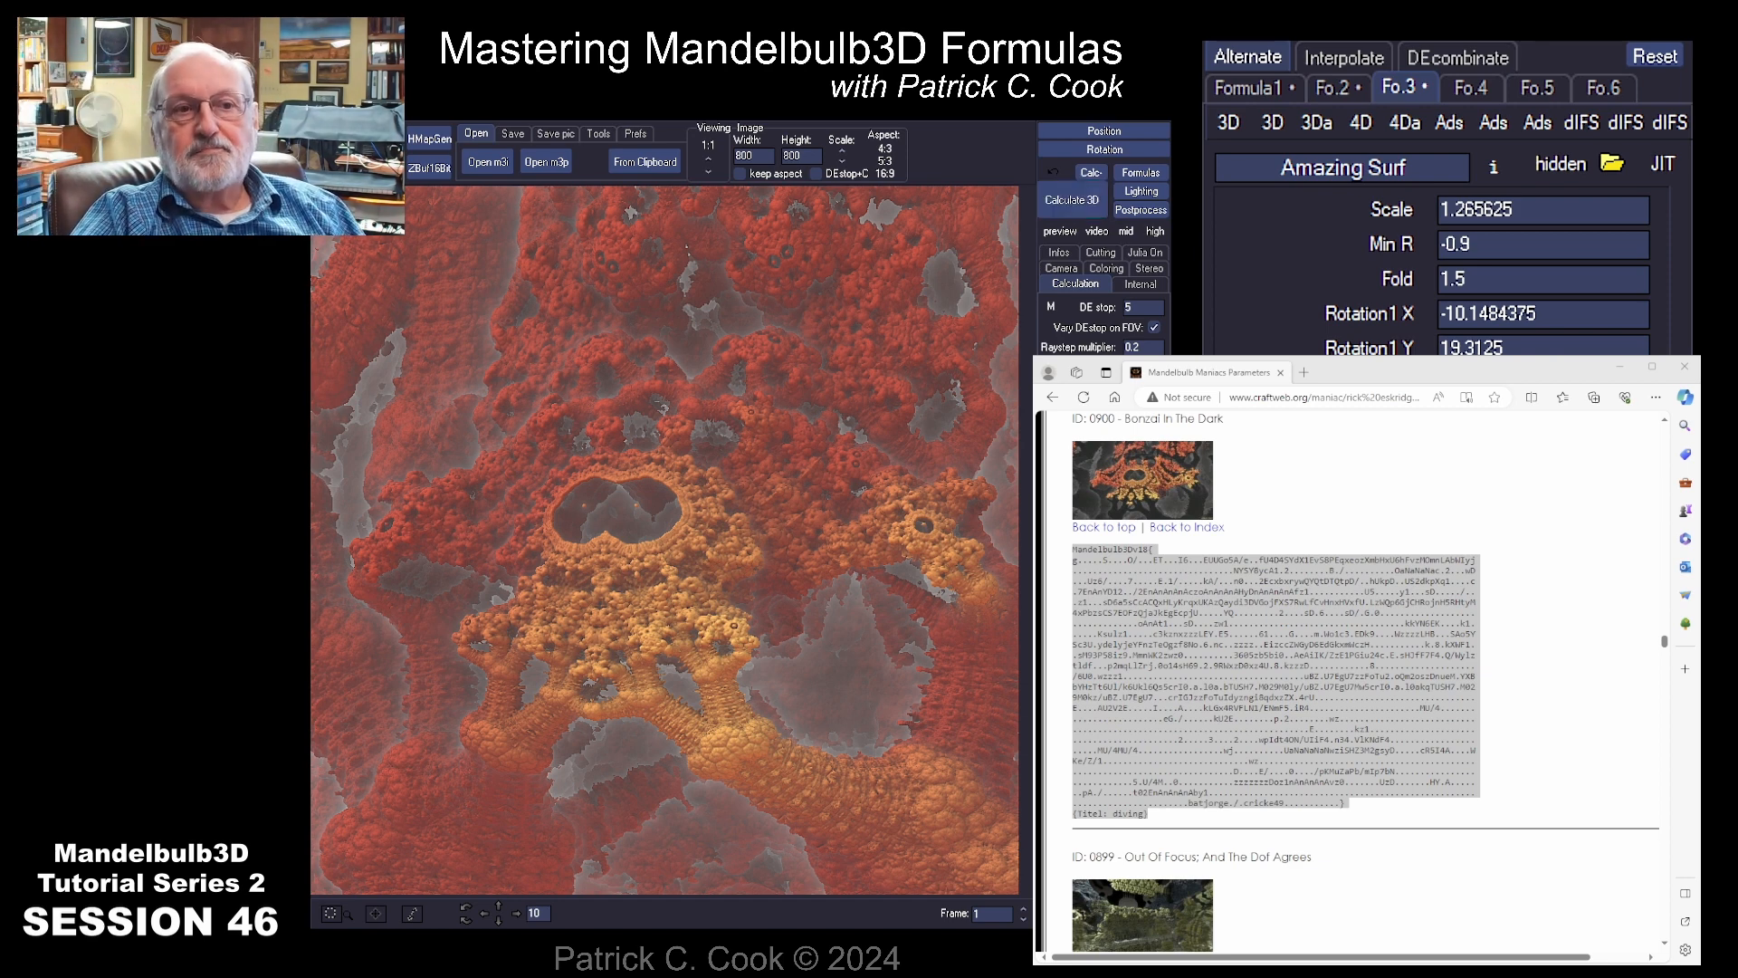
{"action": "left_click", "coordinate": [1072, 200]}
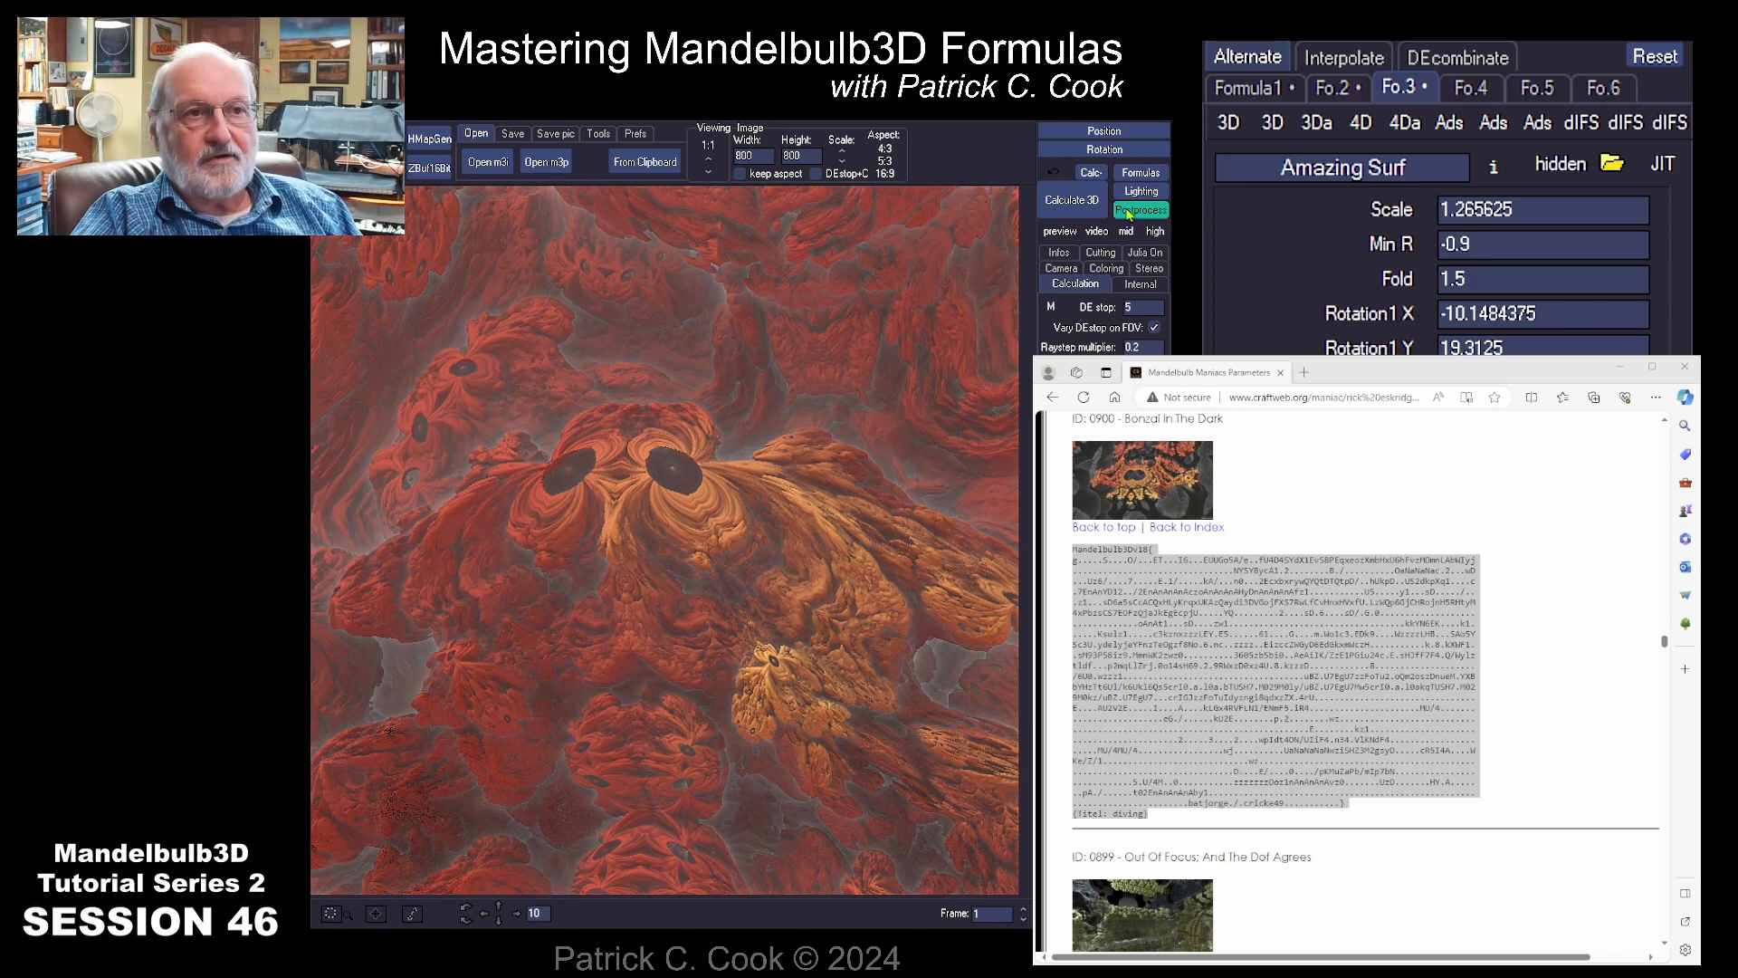
{"action": "left_click", "coordinate": [1073, 200]}
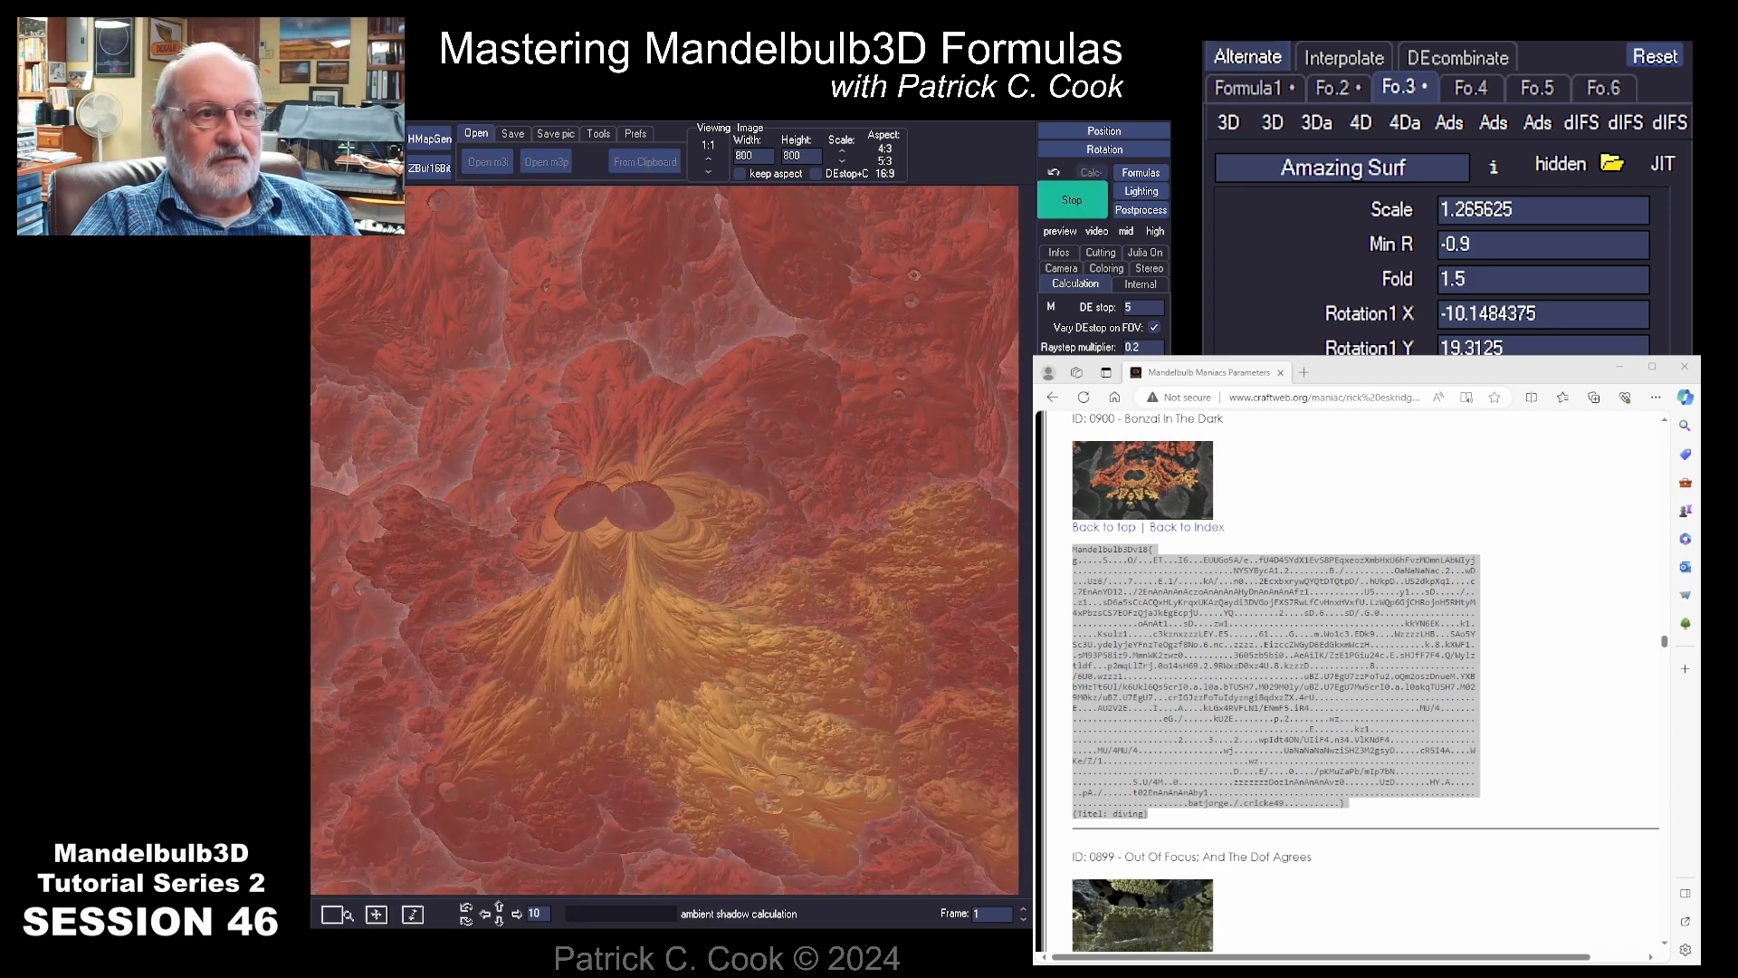
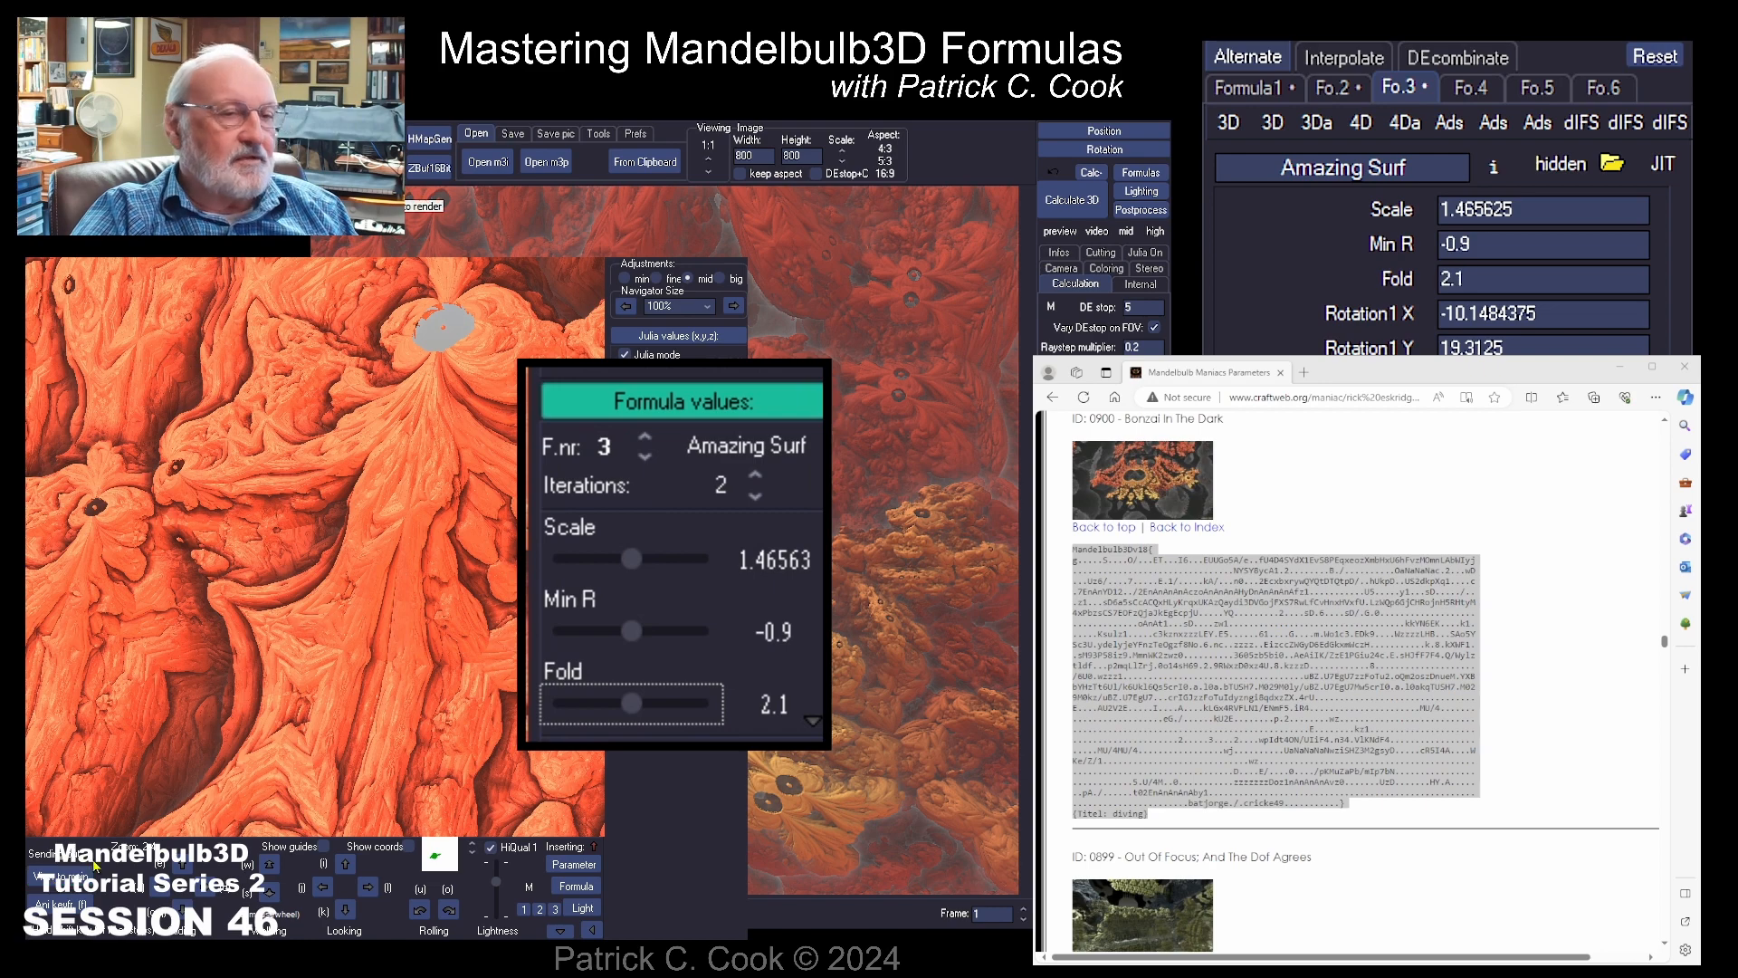
Step: Place _SinhY in the first formula slot and _RotateC in the second, and calculate the 3D image of this variation
{"action": "left_click", "coordinate": [1076, 201]}
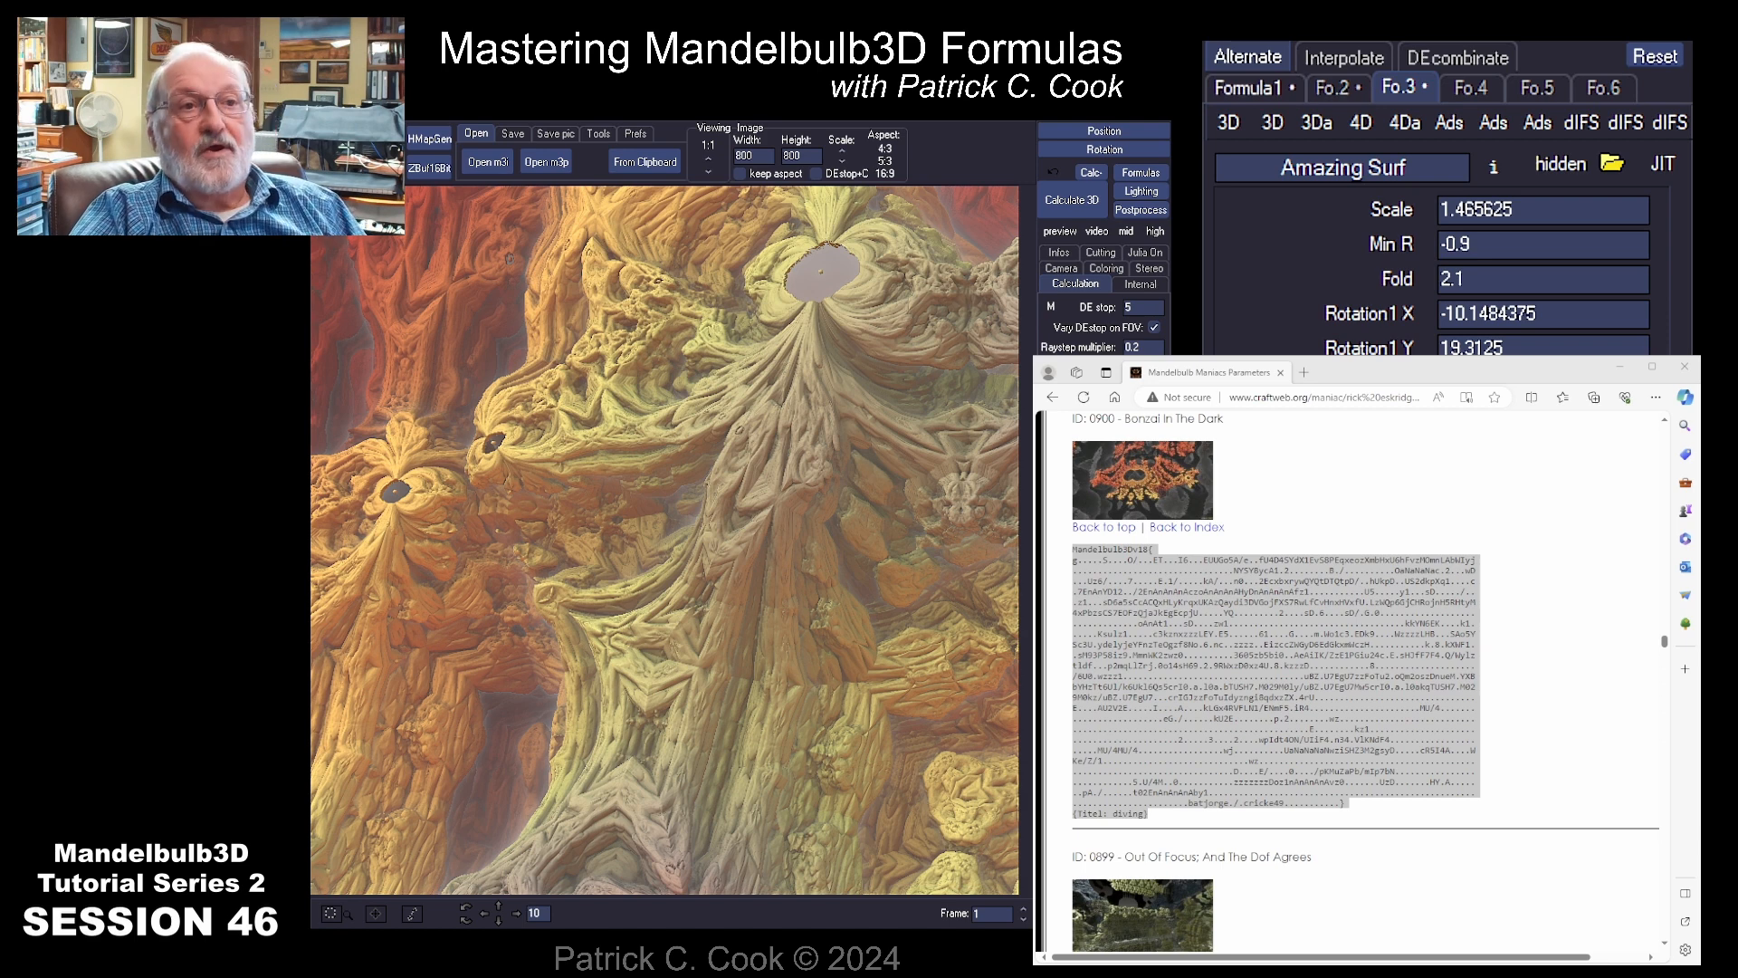
{"action": "left_click", "coordinate": [1248, 87]}
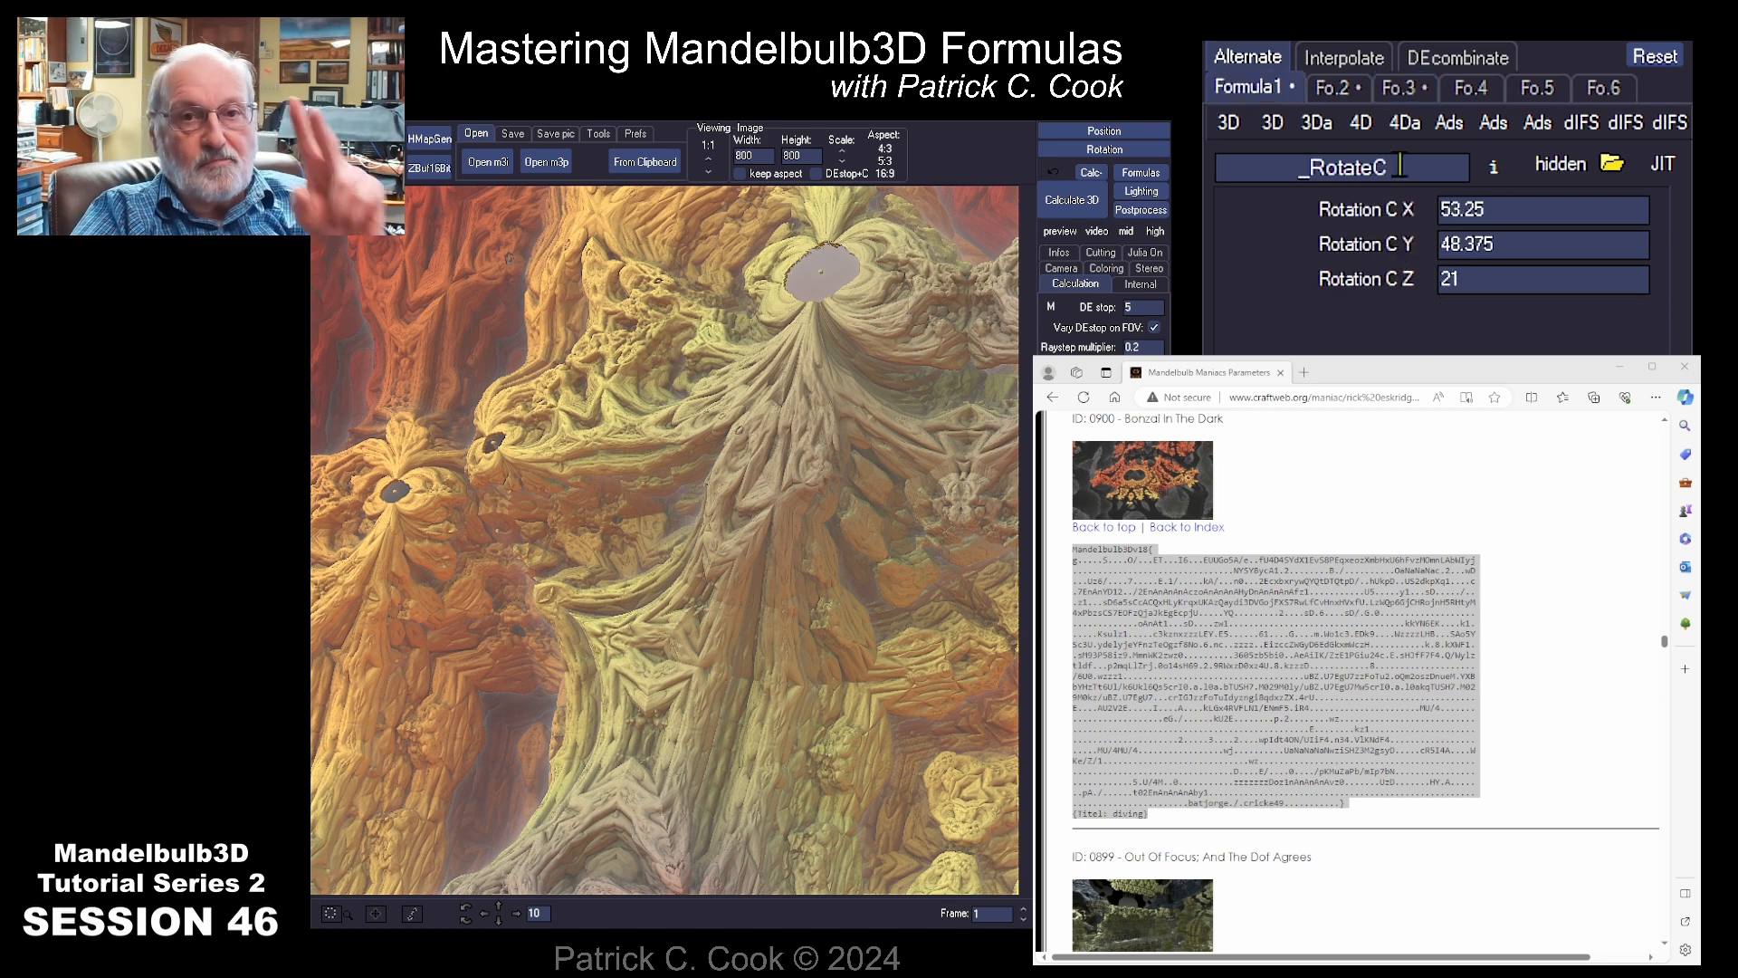
{"action": "left_click", "coordinate": [1333, 87]}
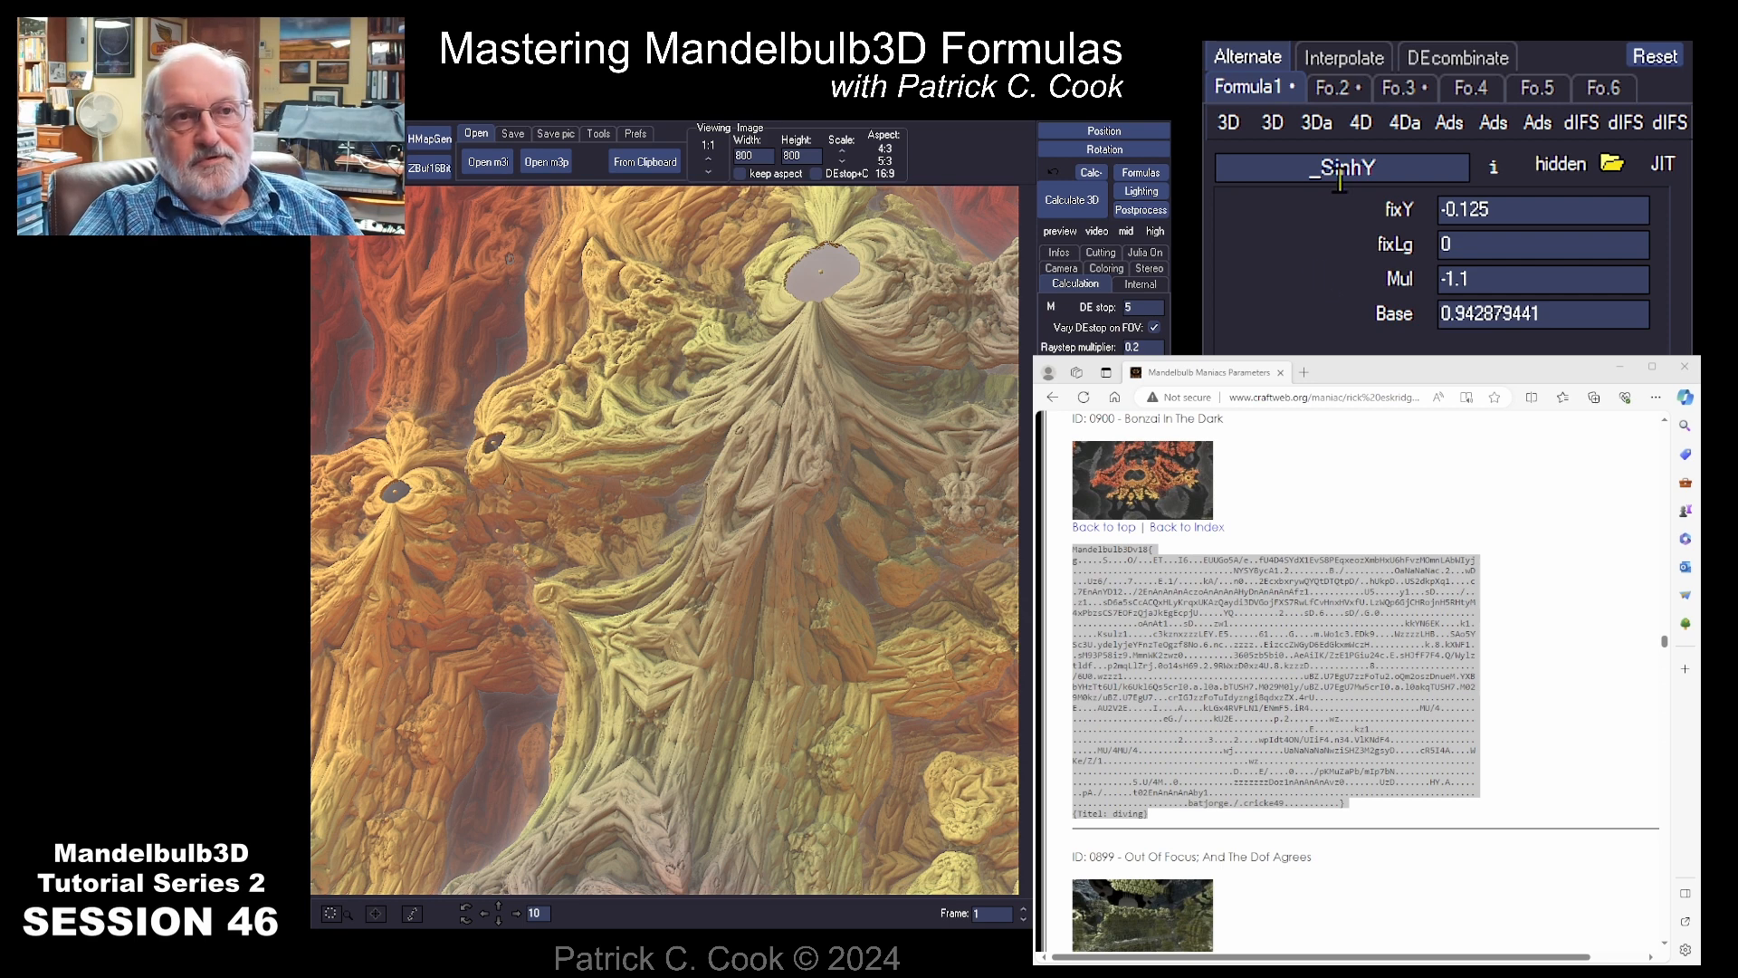
{"action": "left_click", "coordinate": [1371, 163]}
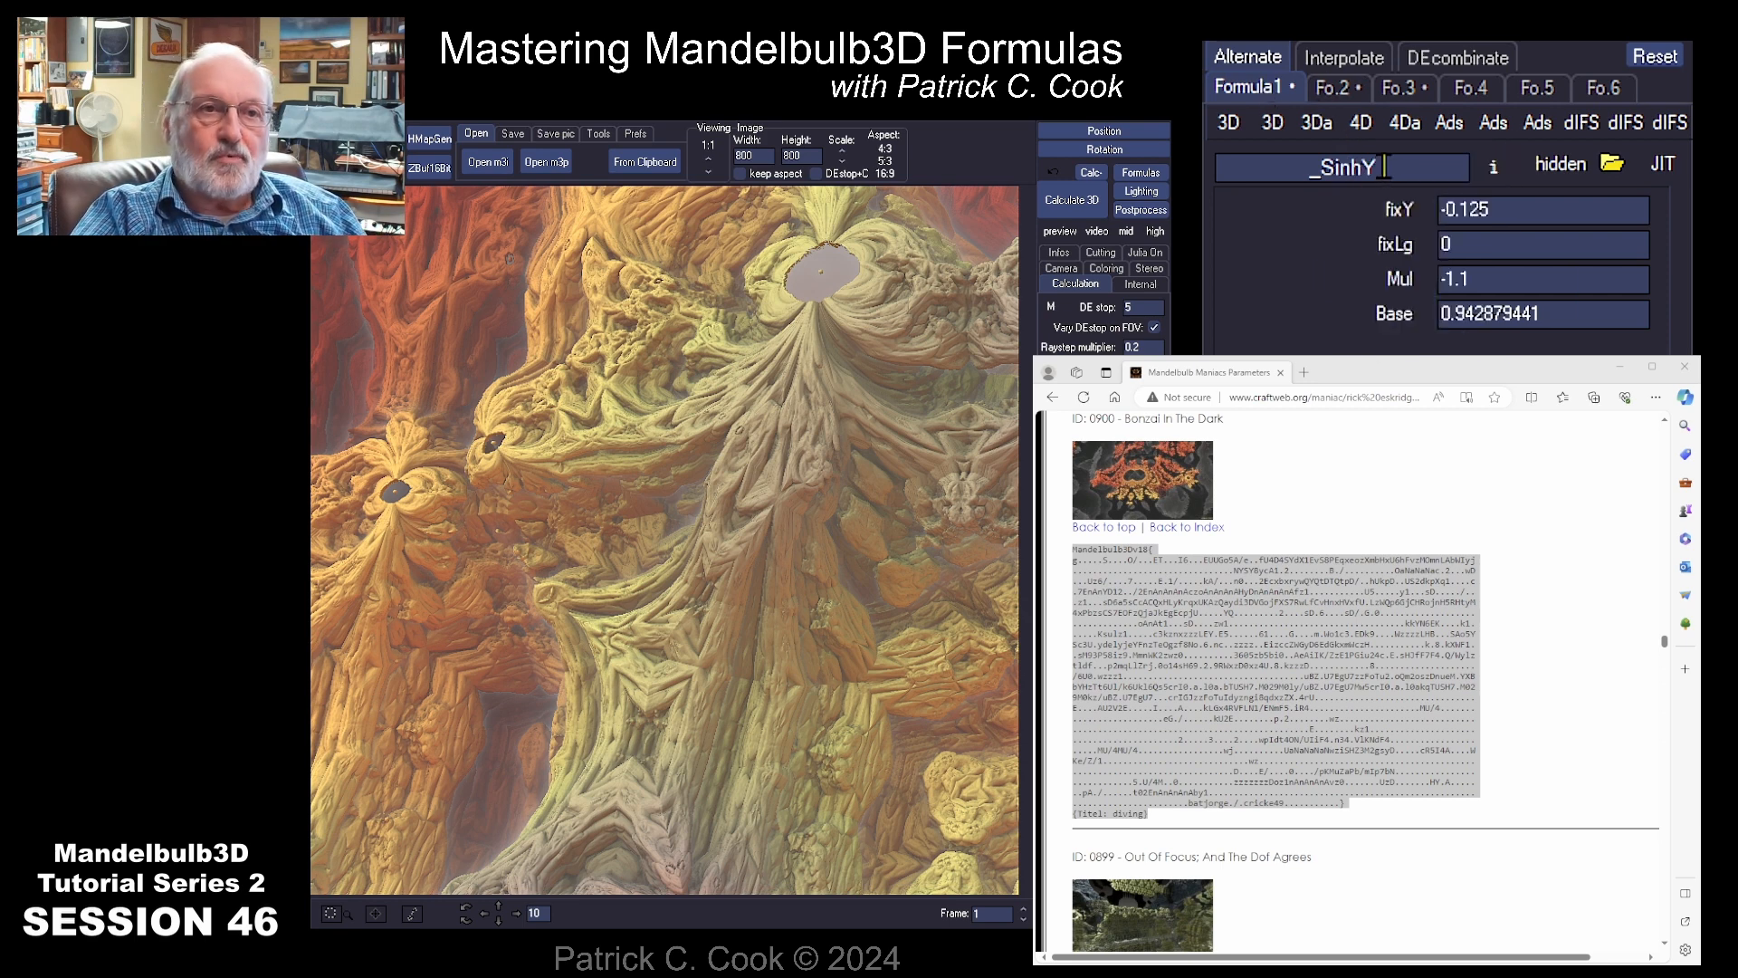
{"action": "left_click", "coordinate": [1333, 87]}
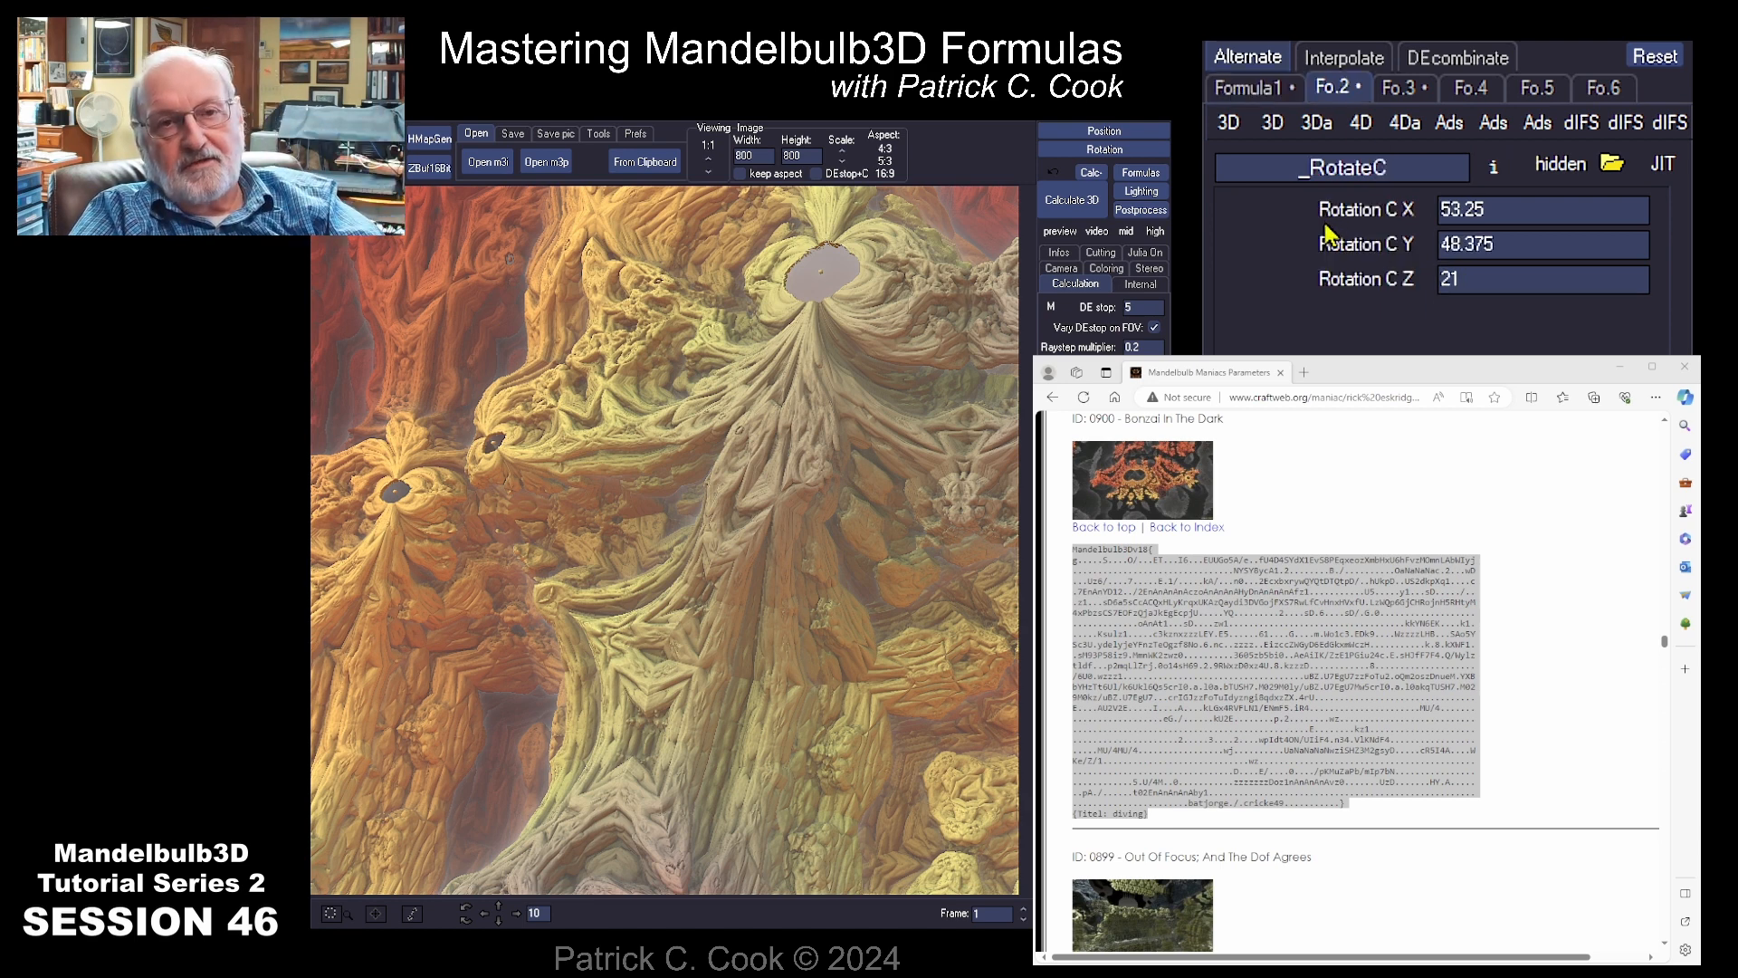
{"action": "left_click", "coordinate": [1072, 200]}
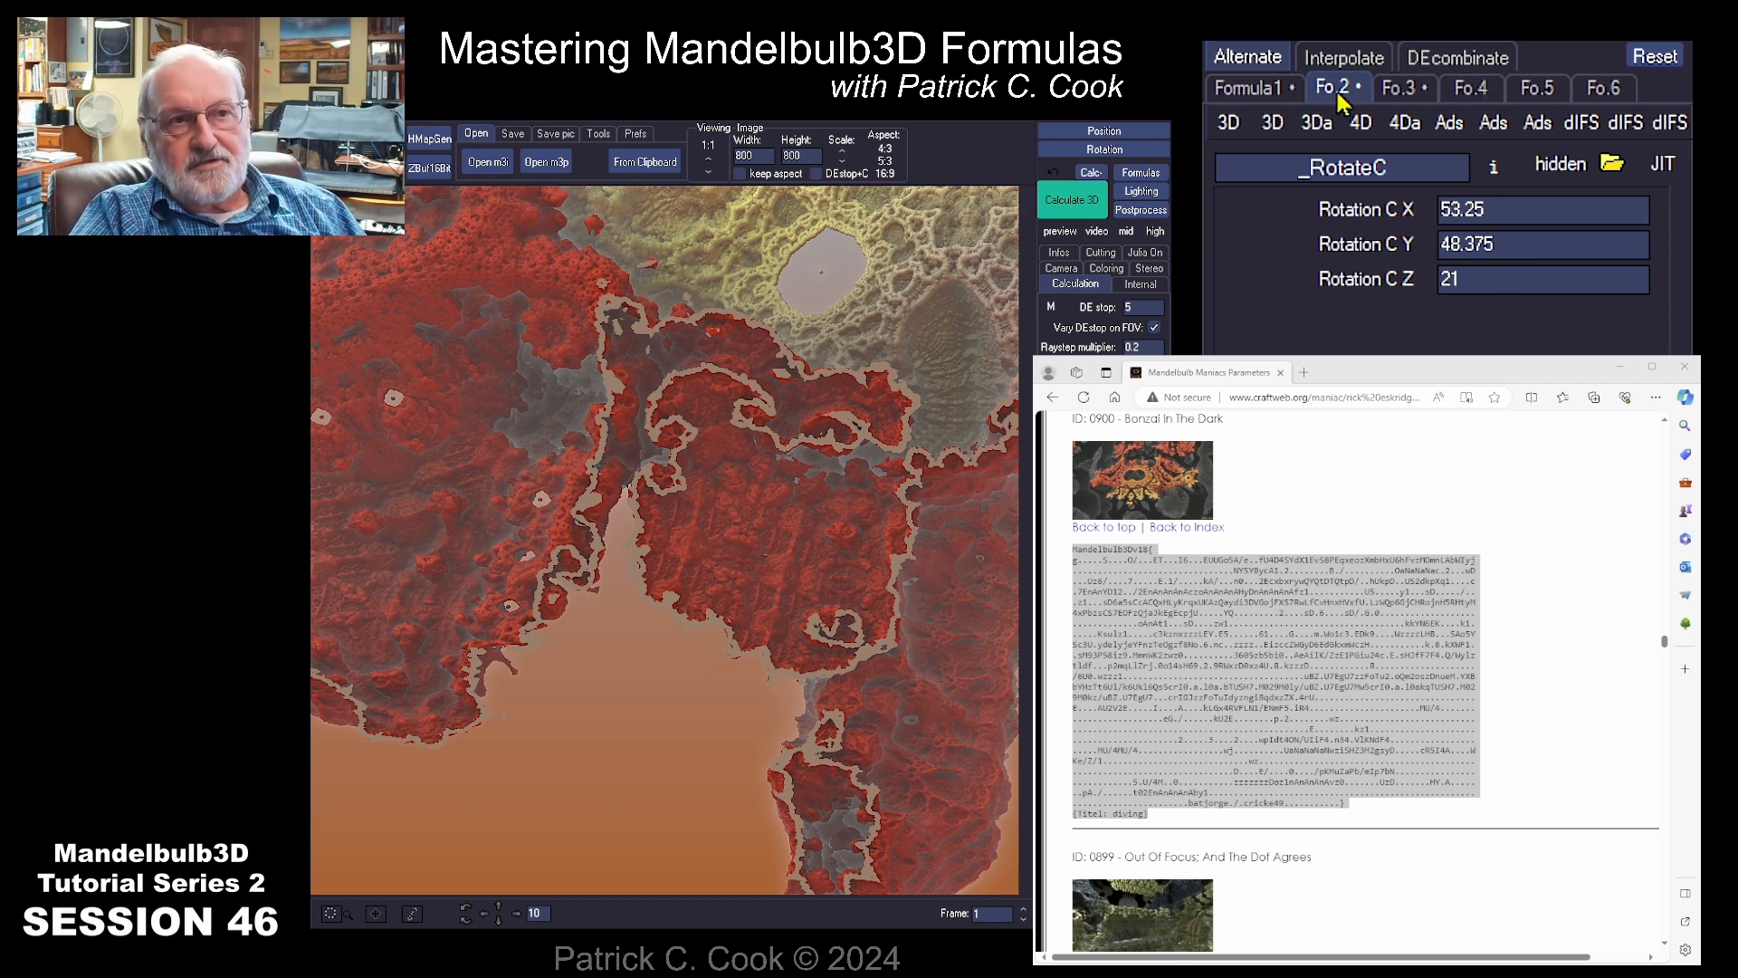
Step: Reorder the formulas to Amazing Surf in slot 1, _SinhY in slot 2 and _RotateC in slot 3, and calculate the 3D image
{"action": "left_click", "coordinate": [1399, 91]}
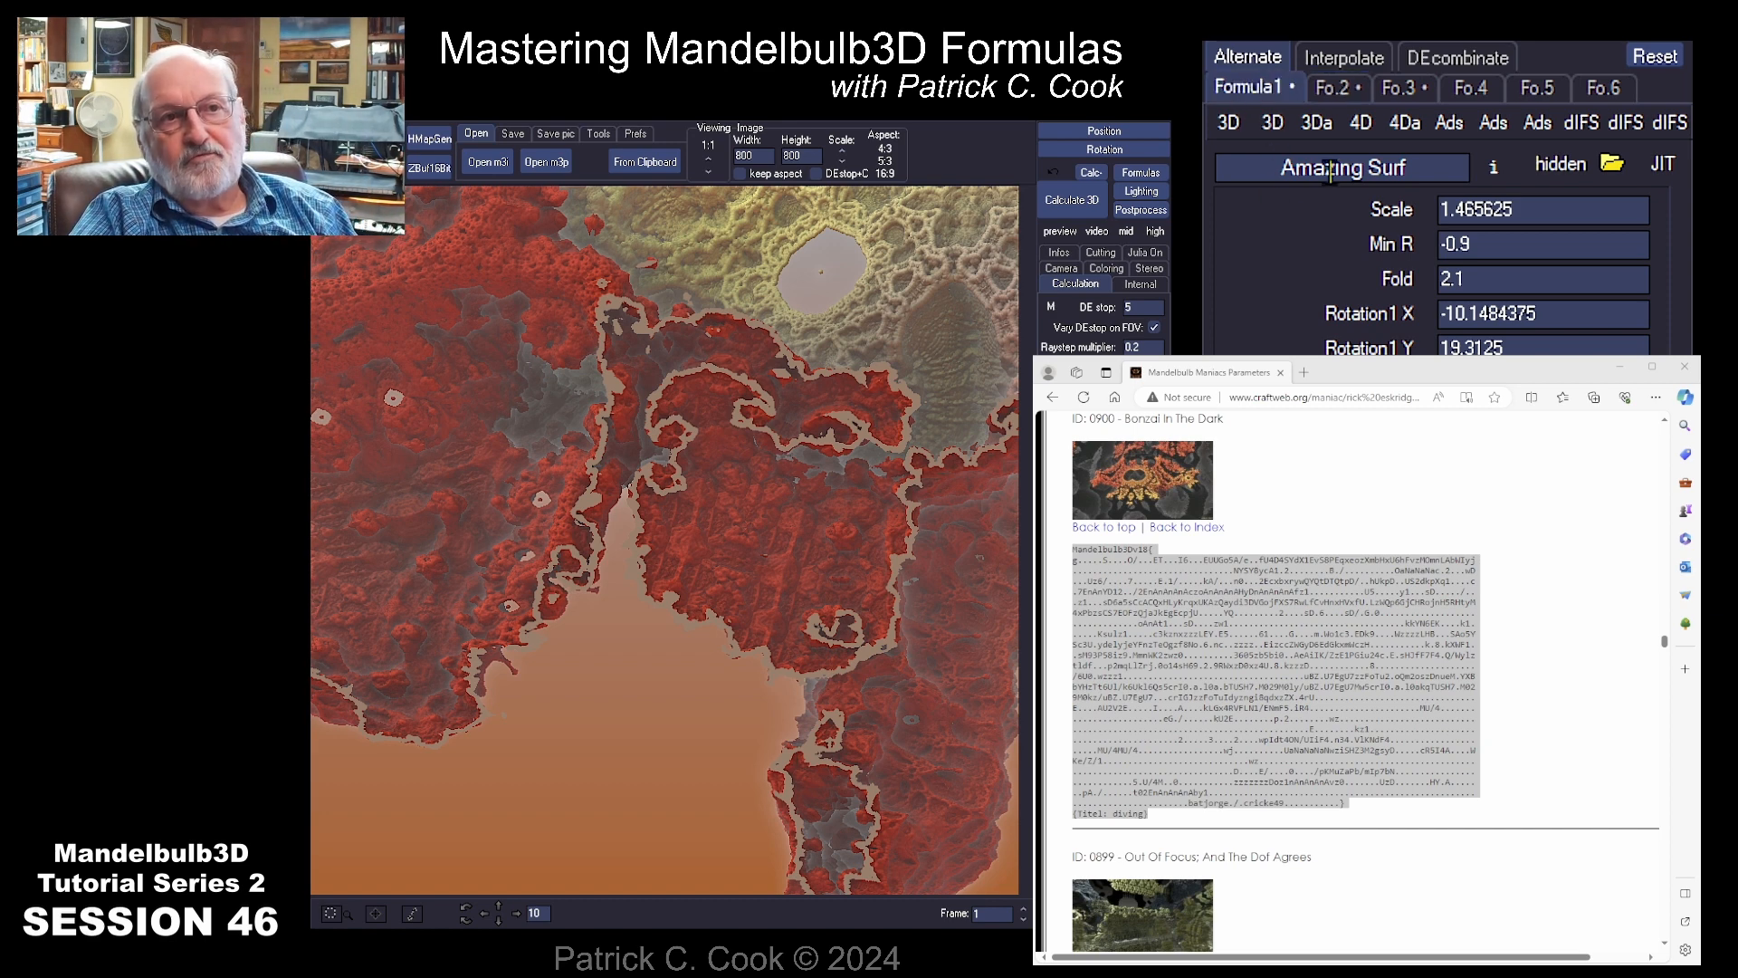
{"action": "left_click", "coordinate": [1335, 89]}
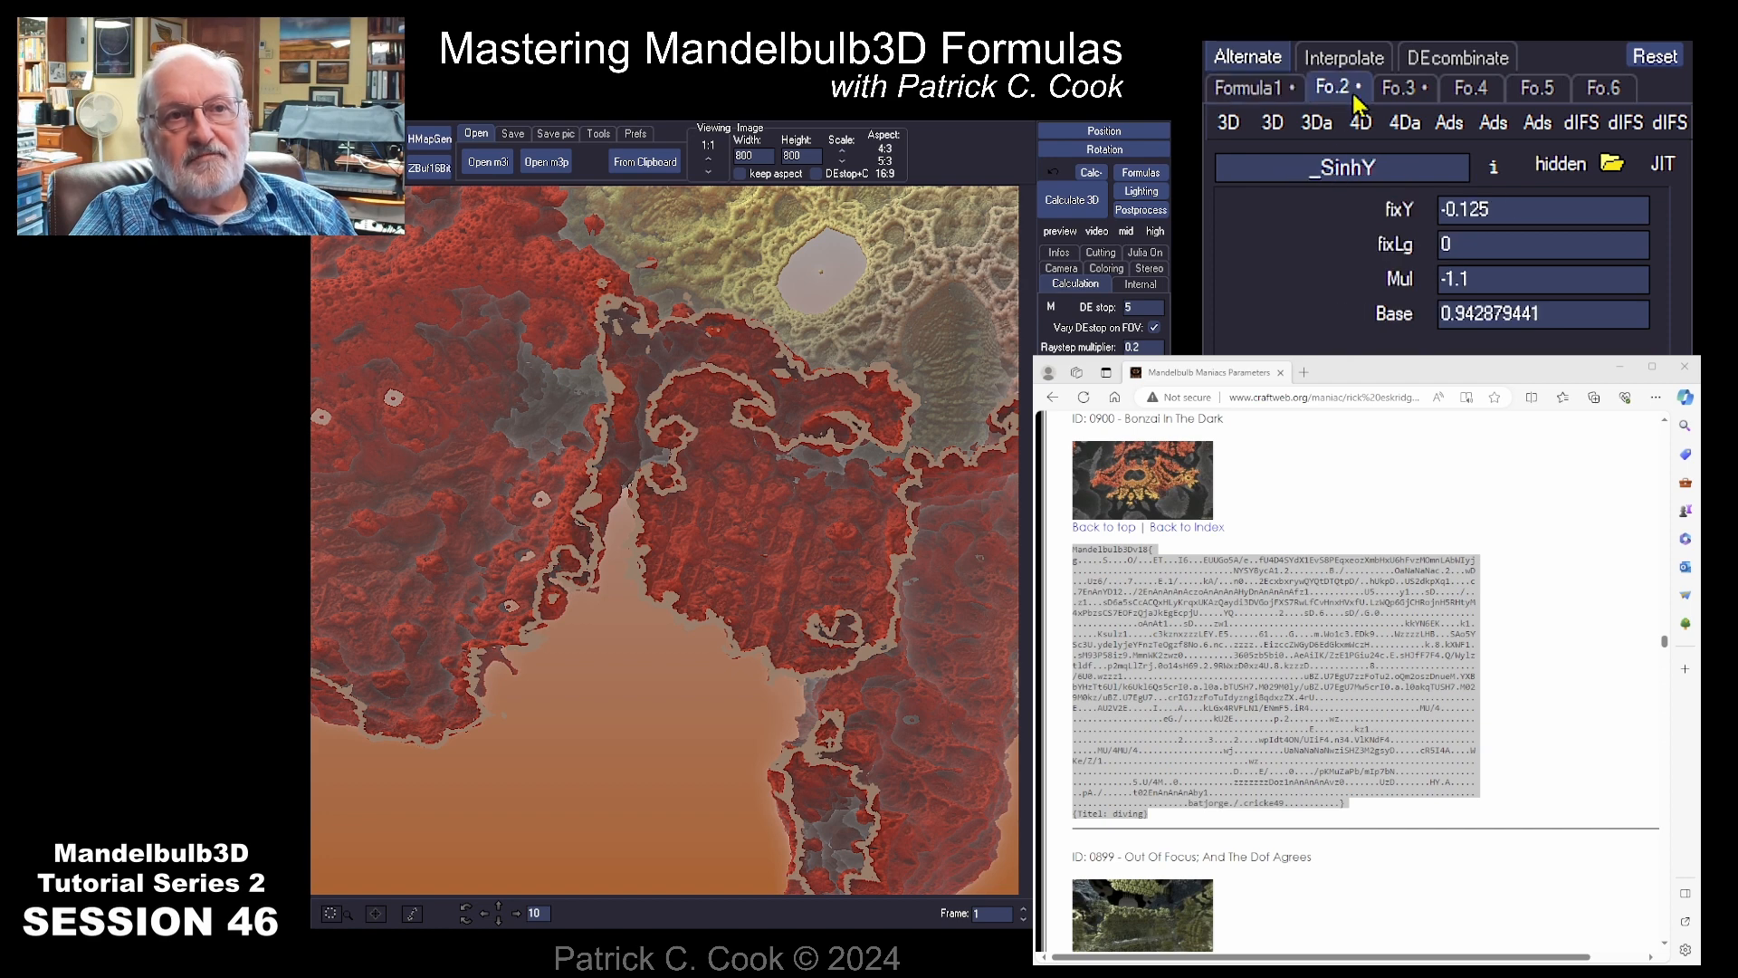
{"action": "left_click", "coordinate": [1399, 90]}
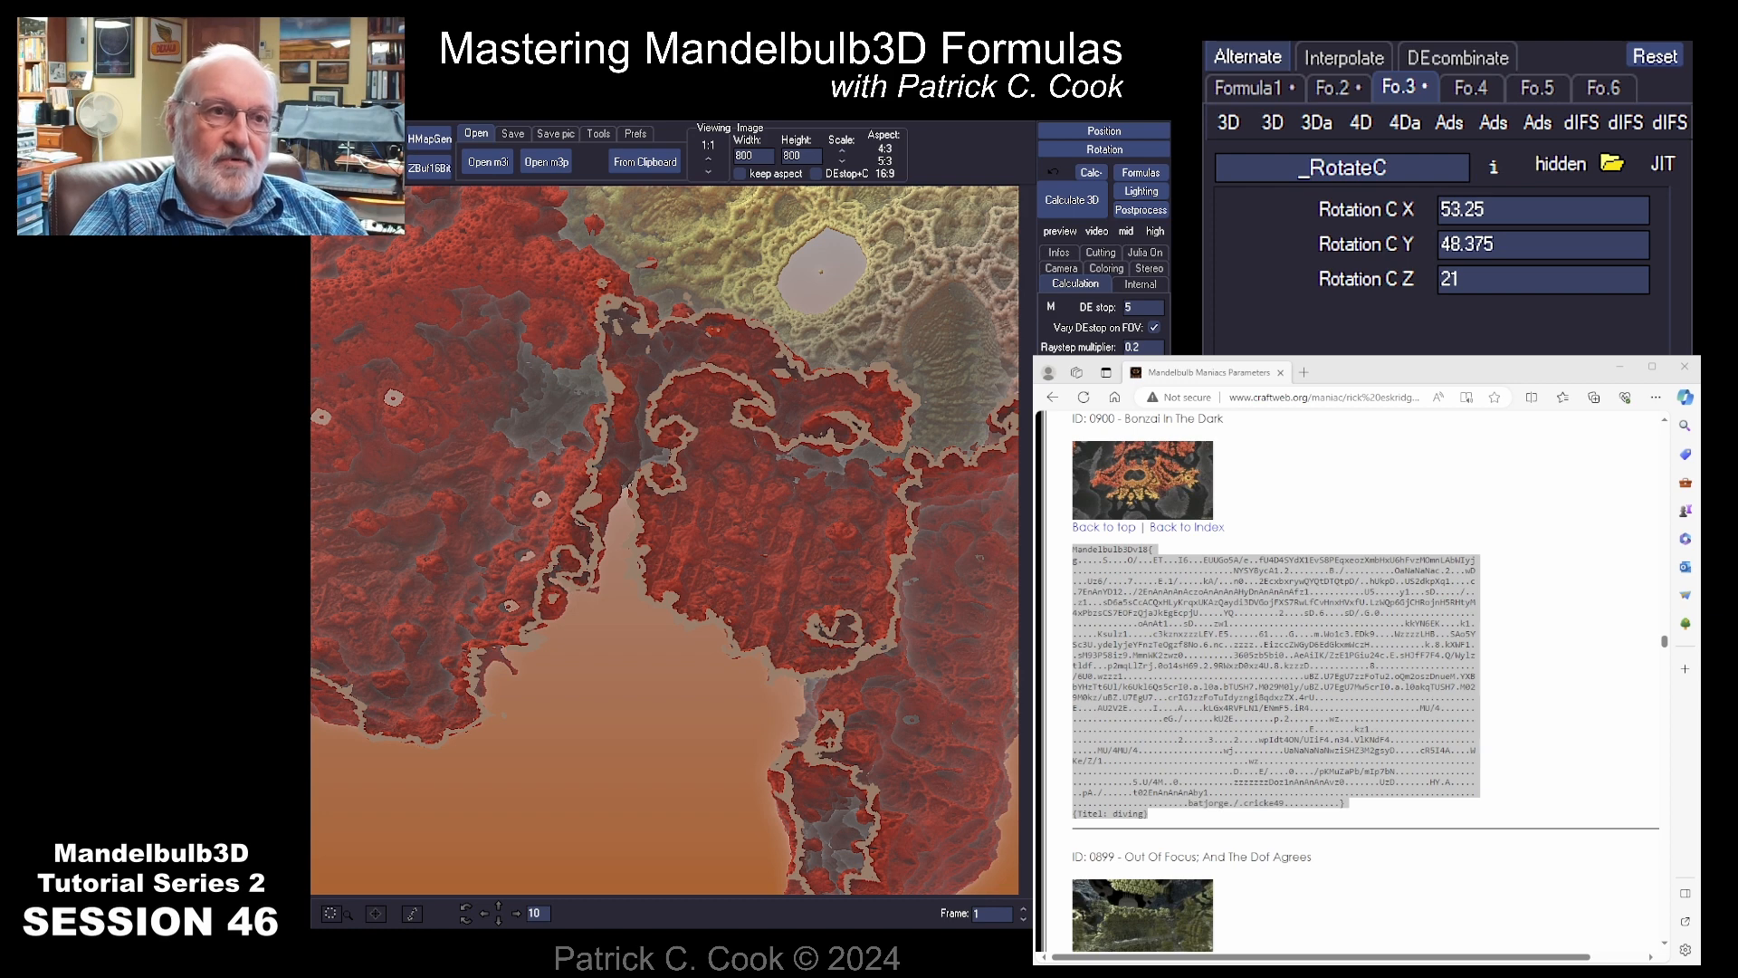
{"action": "left_click", "coordinate": [1072, 200]}
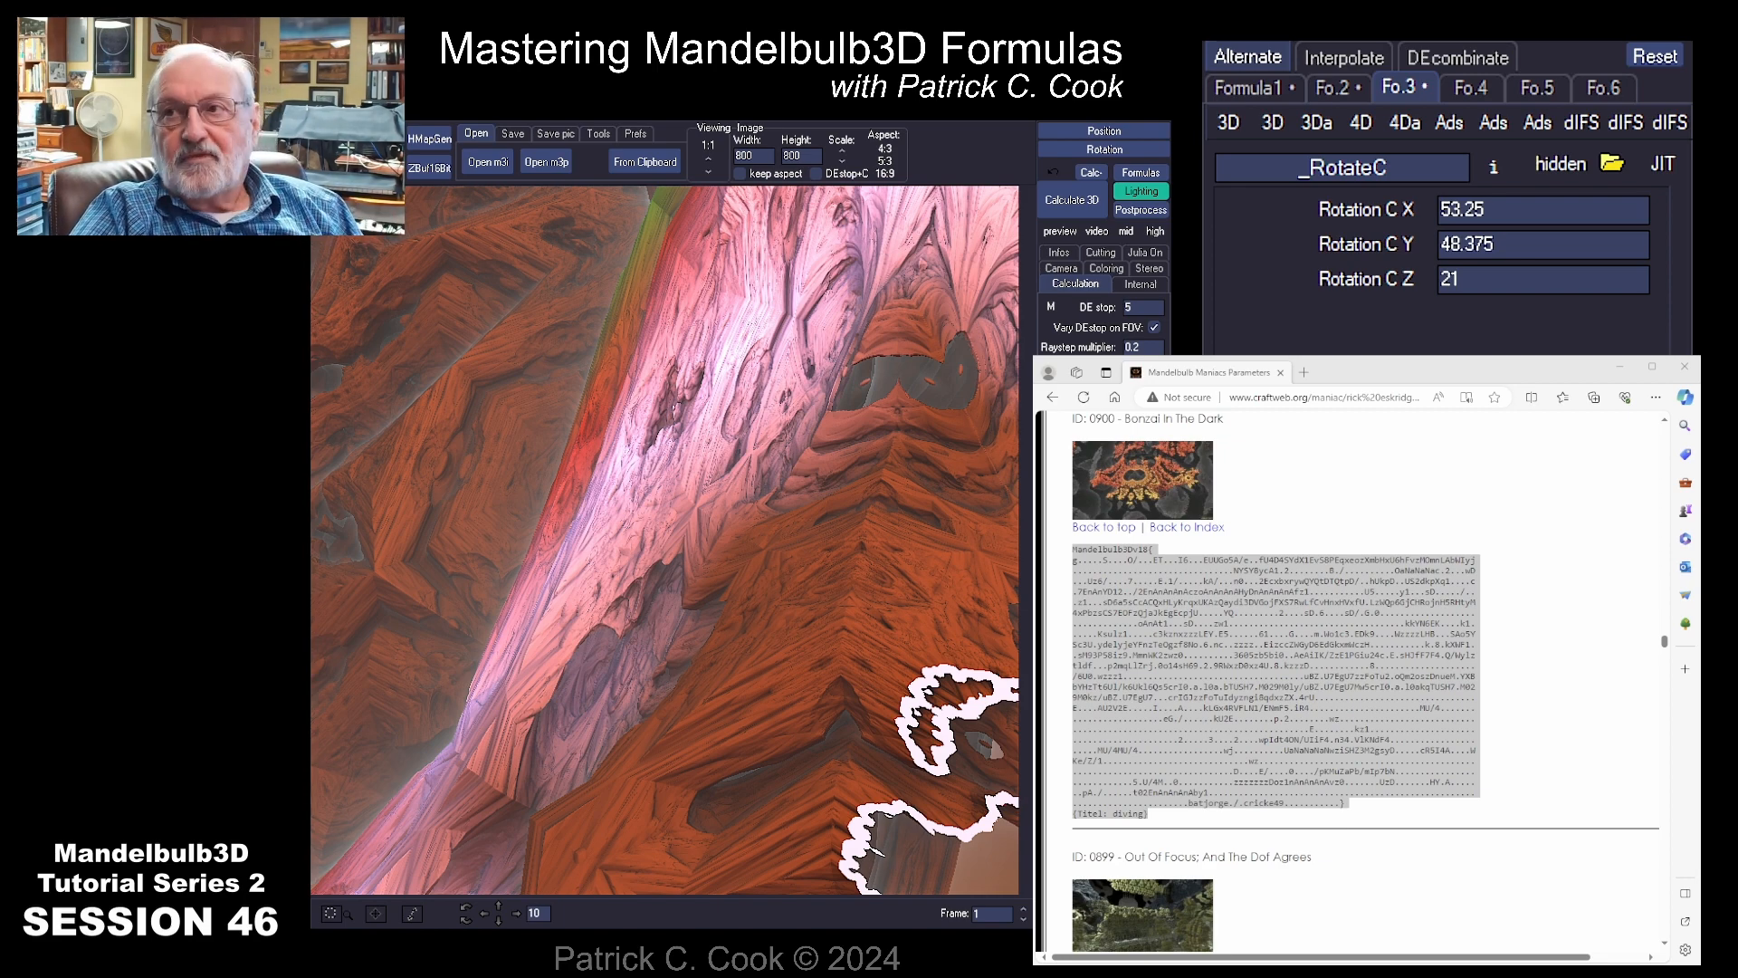
Step: Switch to the Mandelbulb Maniacs page in the browser and open the gallery entry "0917 - Enveloped Spherical Cages"
{"action": "left_click", "coordinate": [1630, 458]}
{"action": "scroll", "coordinate": [1598, 815], "scroll_direction": "down", "scroll_amount": 4}
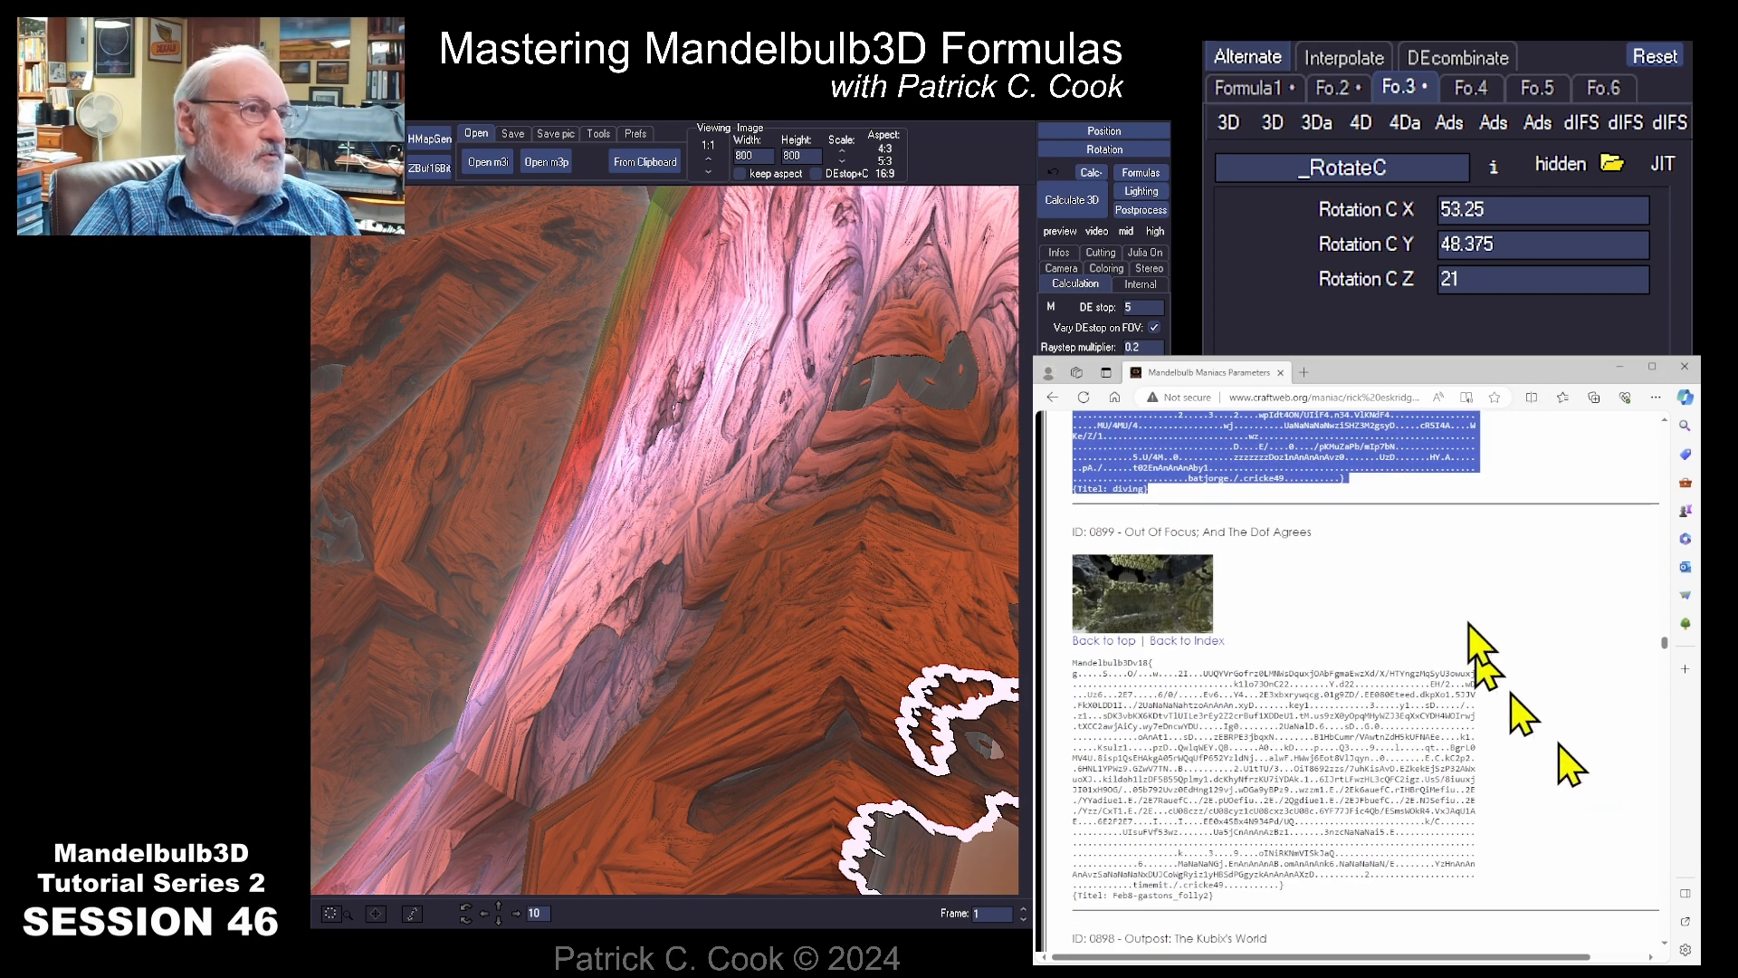
{"action": "left_click_drag", "start_coordinate": [1666, 647], "coordinate": [1674, 435]}
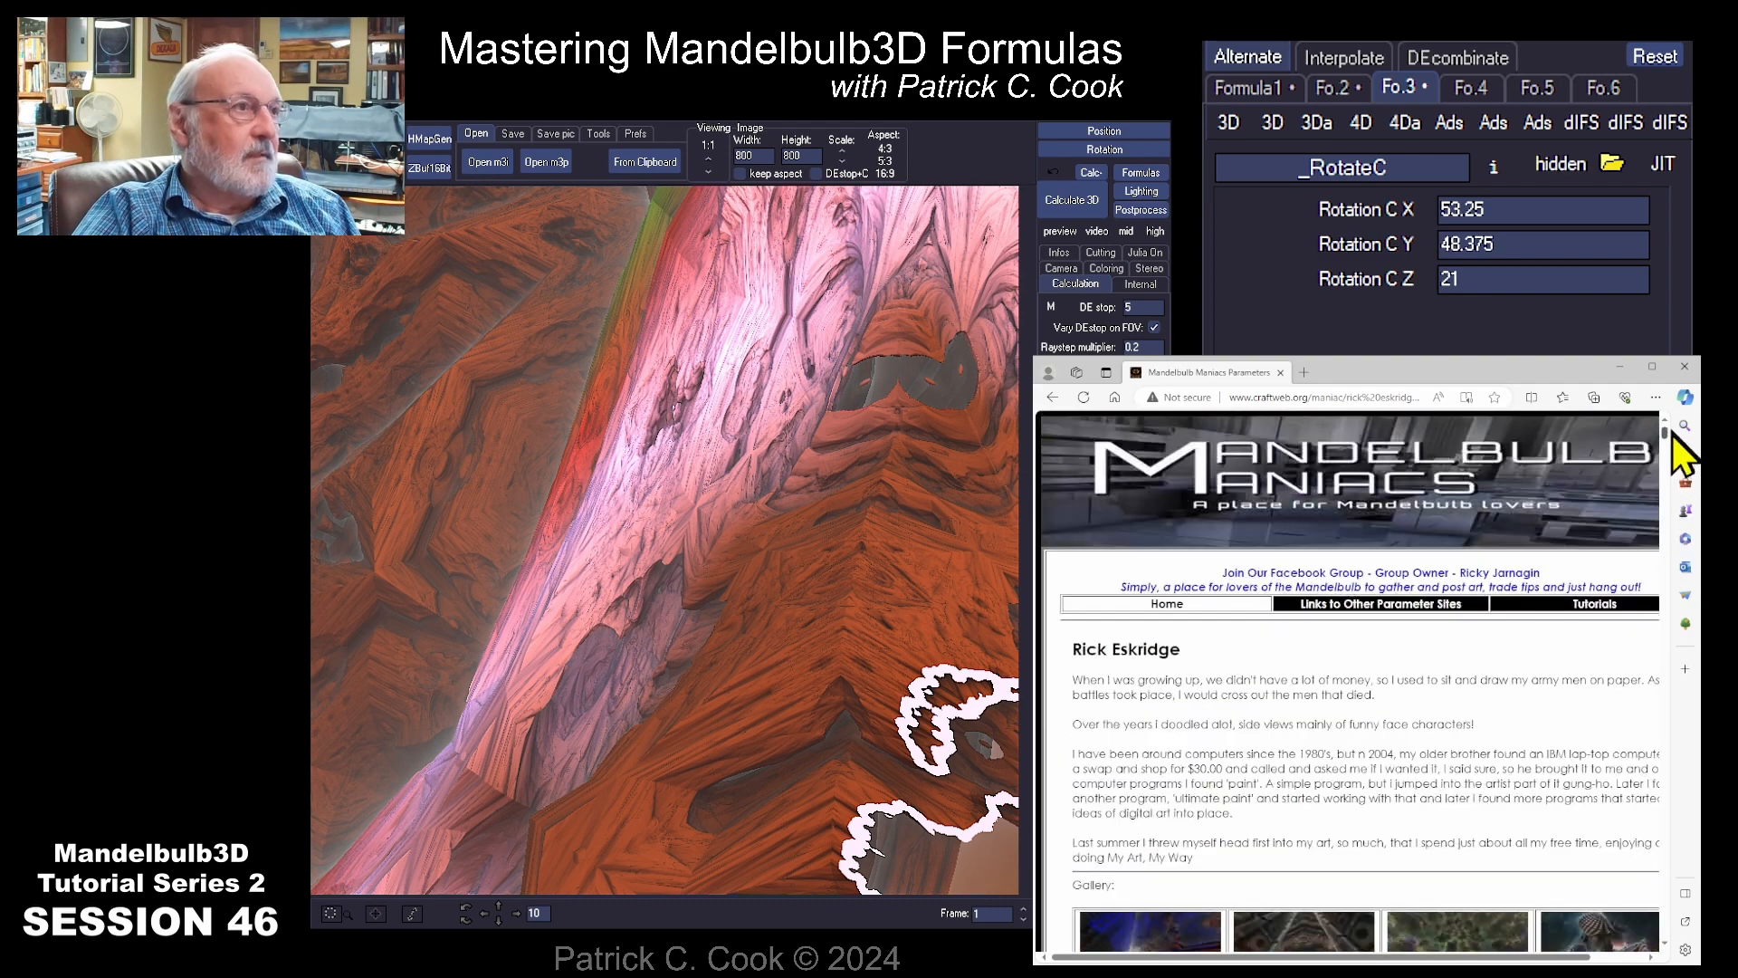
{"action": "scroll", "coordinate": [1672, 435], "scroll_direction": "down", "scroll_amount": 5}
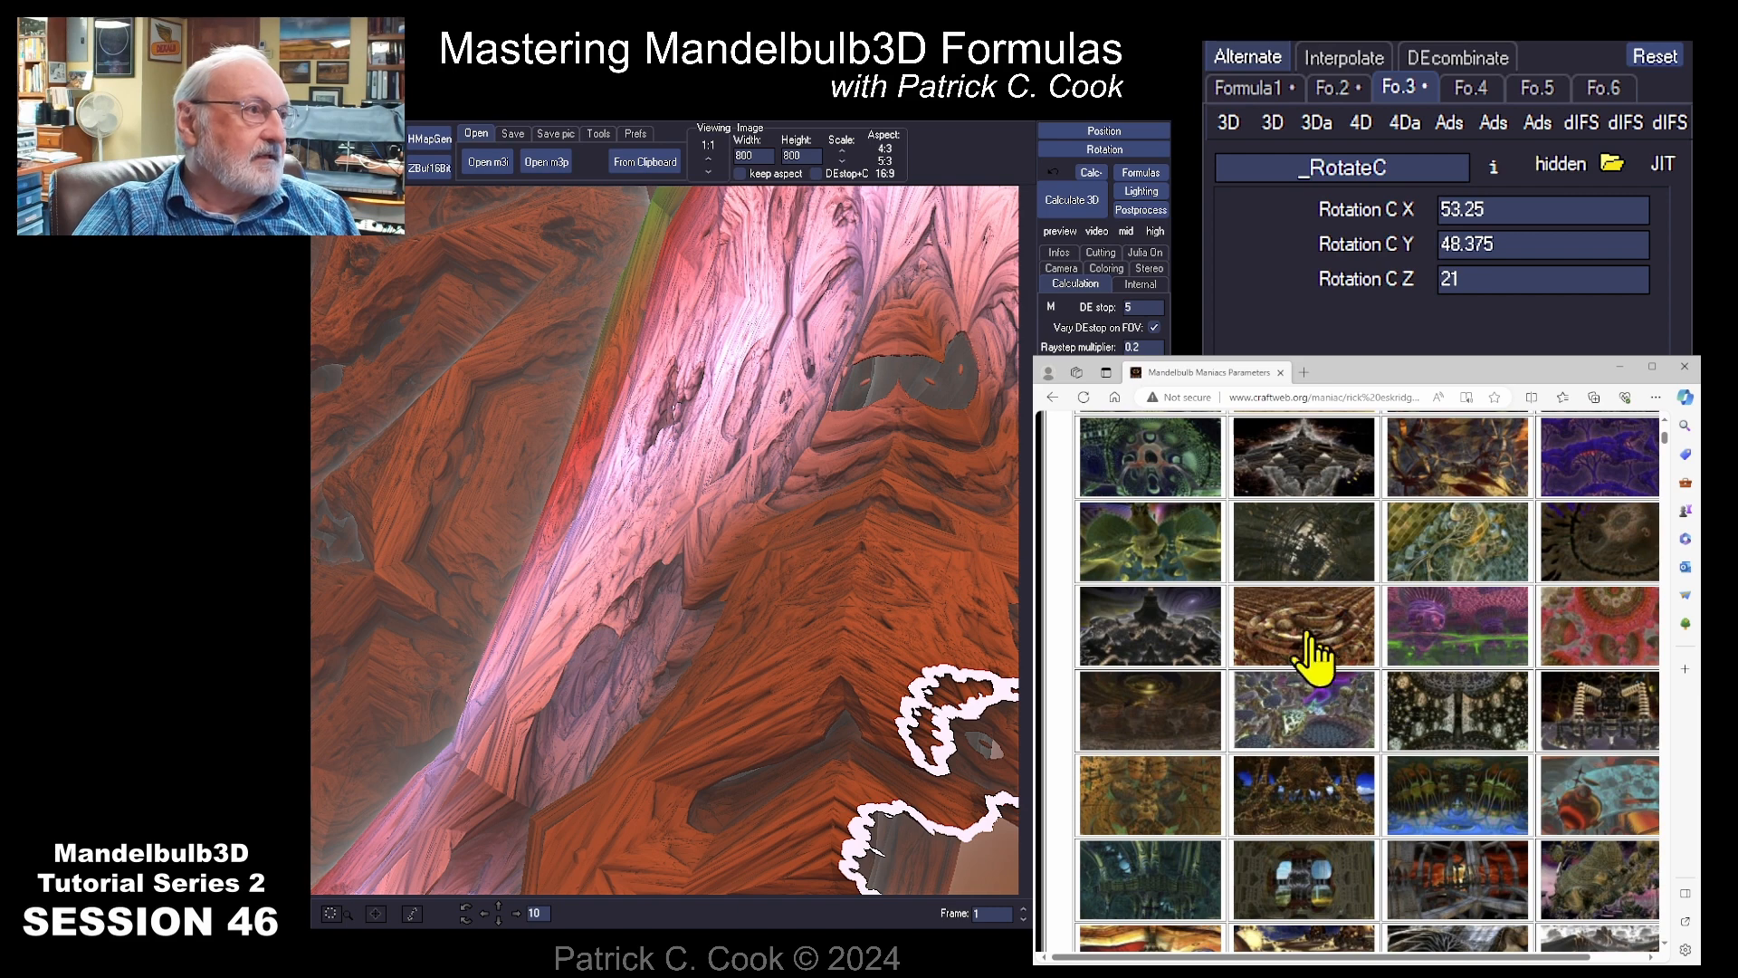
{"action": "scroll", "coordinate": [1358, 688], "scroll_direction": "down", "scroll_amount": 2}
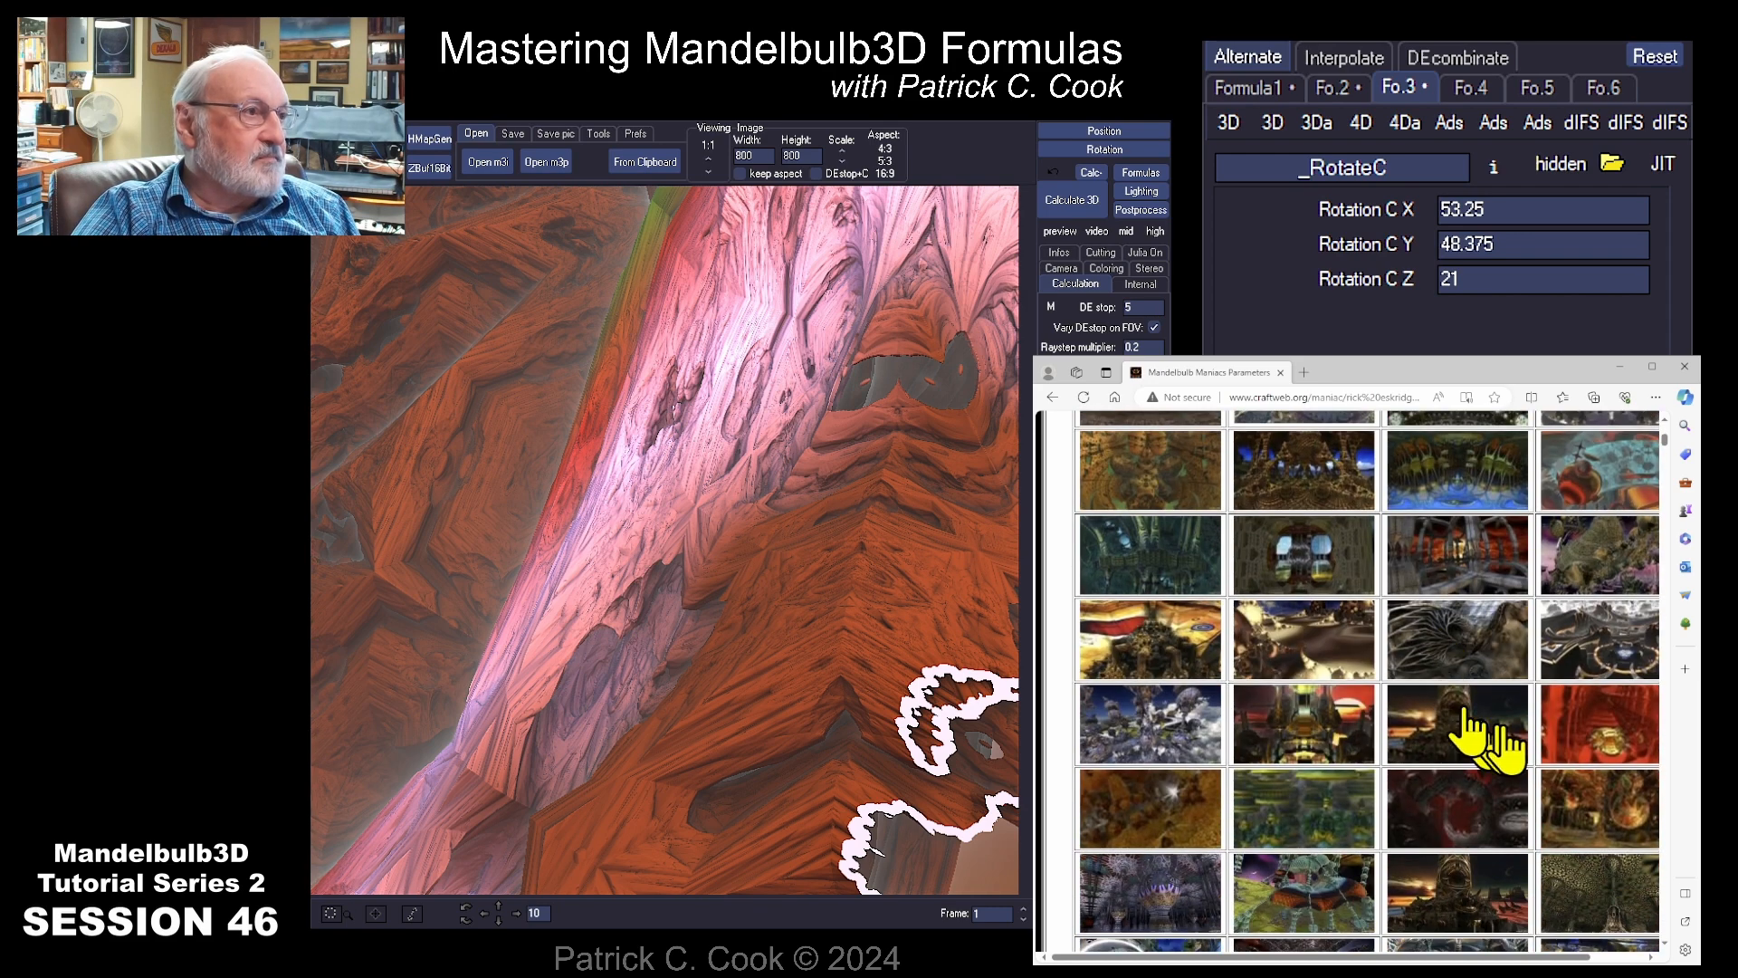
{"action": "scroll", "coordinate": [1499, 747], "scroll_direction": "down", "scroll_amount": 2}
{"action": "scroll", "coordinate": [1503, 758], "scroll_direction": "down", "scroll_amount": 3}
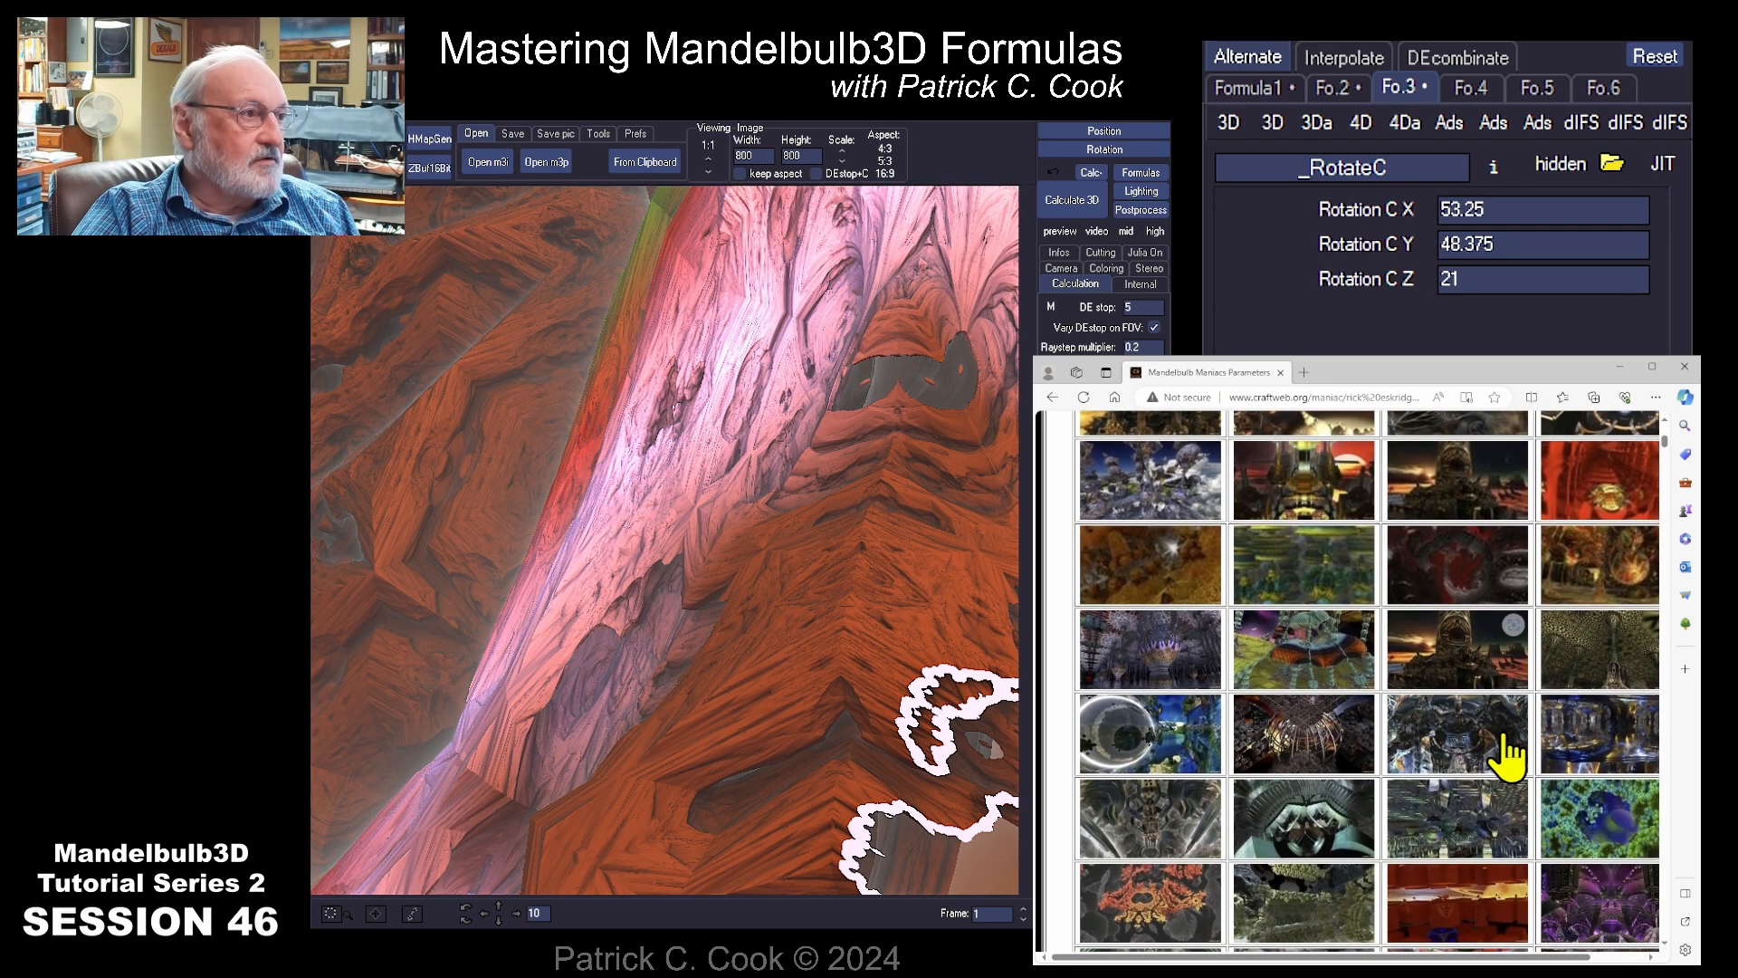
{"action": "scroll", "coordinate": [1507, 752], "scroll_direction": "down", "scroll_amount": 1}
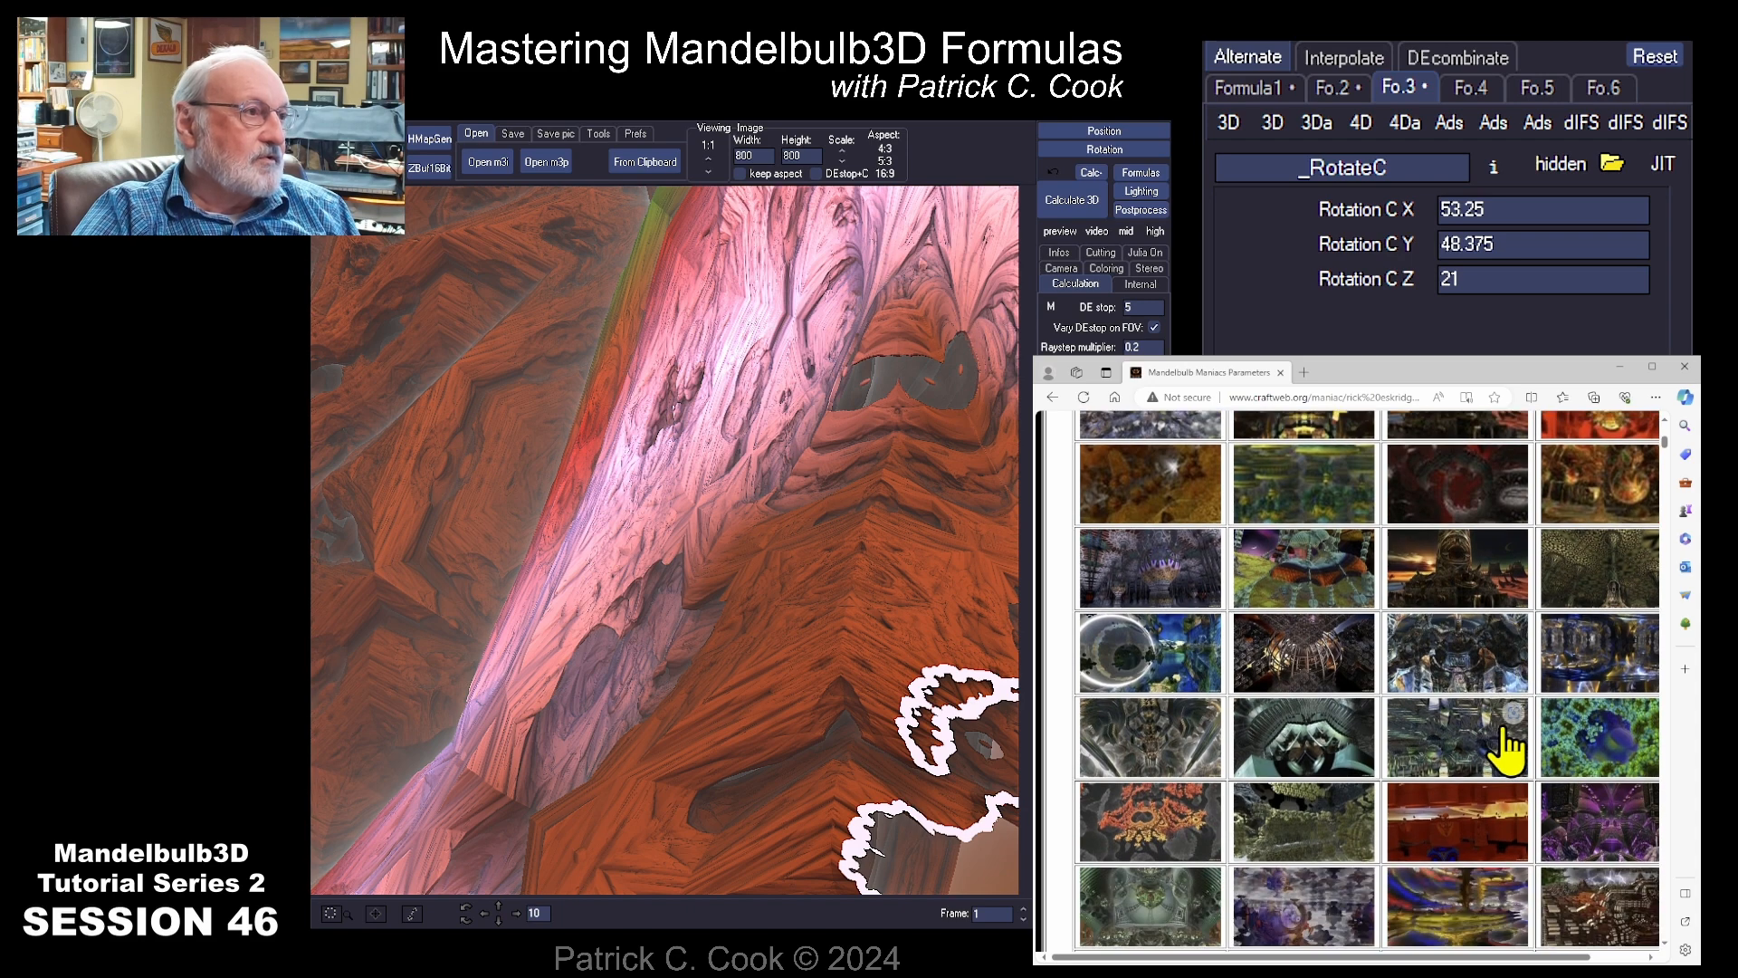
{"action": "left_click", "coordinate": [1315, 668]}
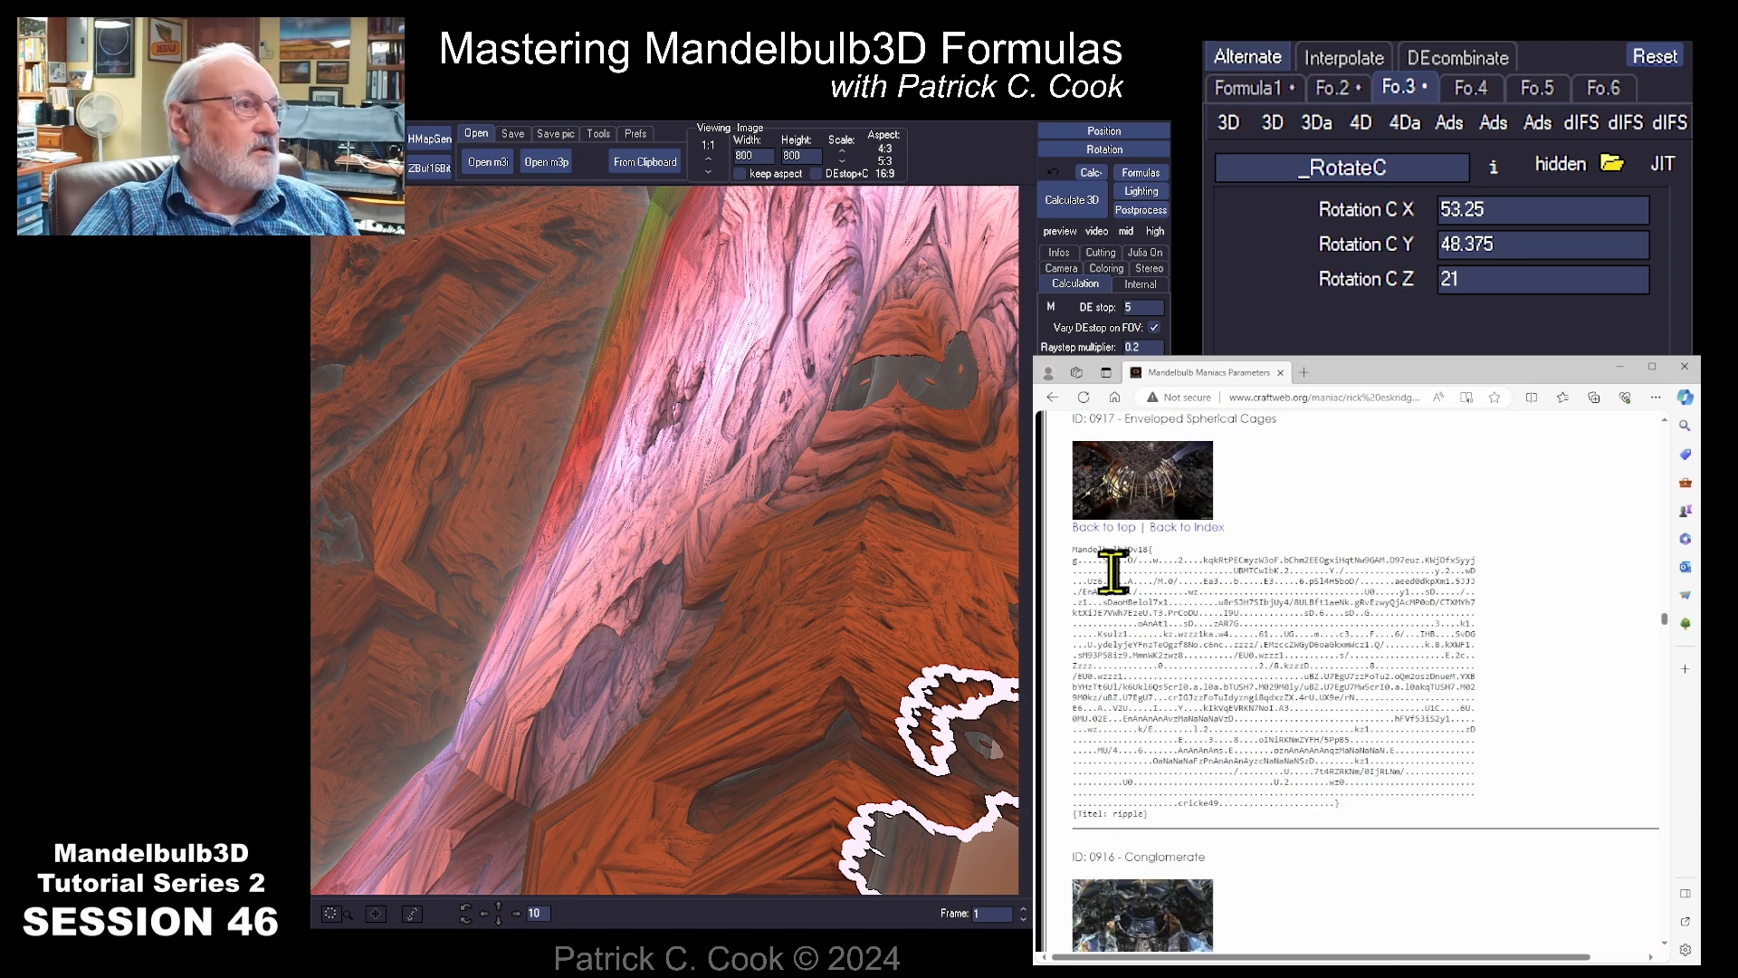
Step: Copy the complete "Enveloped Spherical Cages" parameter text and load it from the clipboard into Mandelbulb3D
{"action": "left_click_drag", "start_coordinate": [1076, 550], "coordinate": [1318, 820]}
{"action": "key", "text": "ctrl+c"}
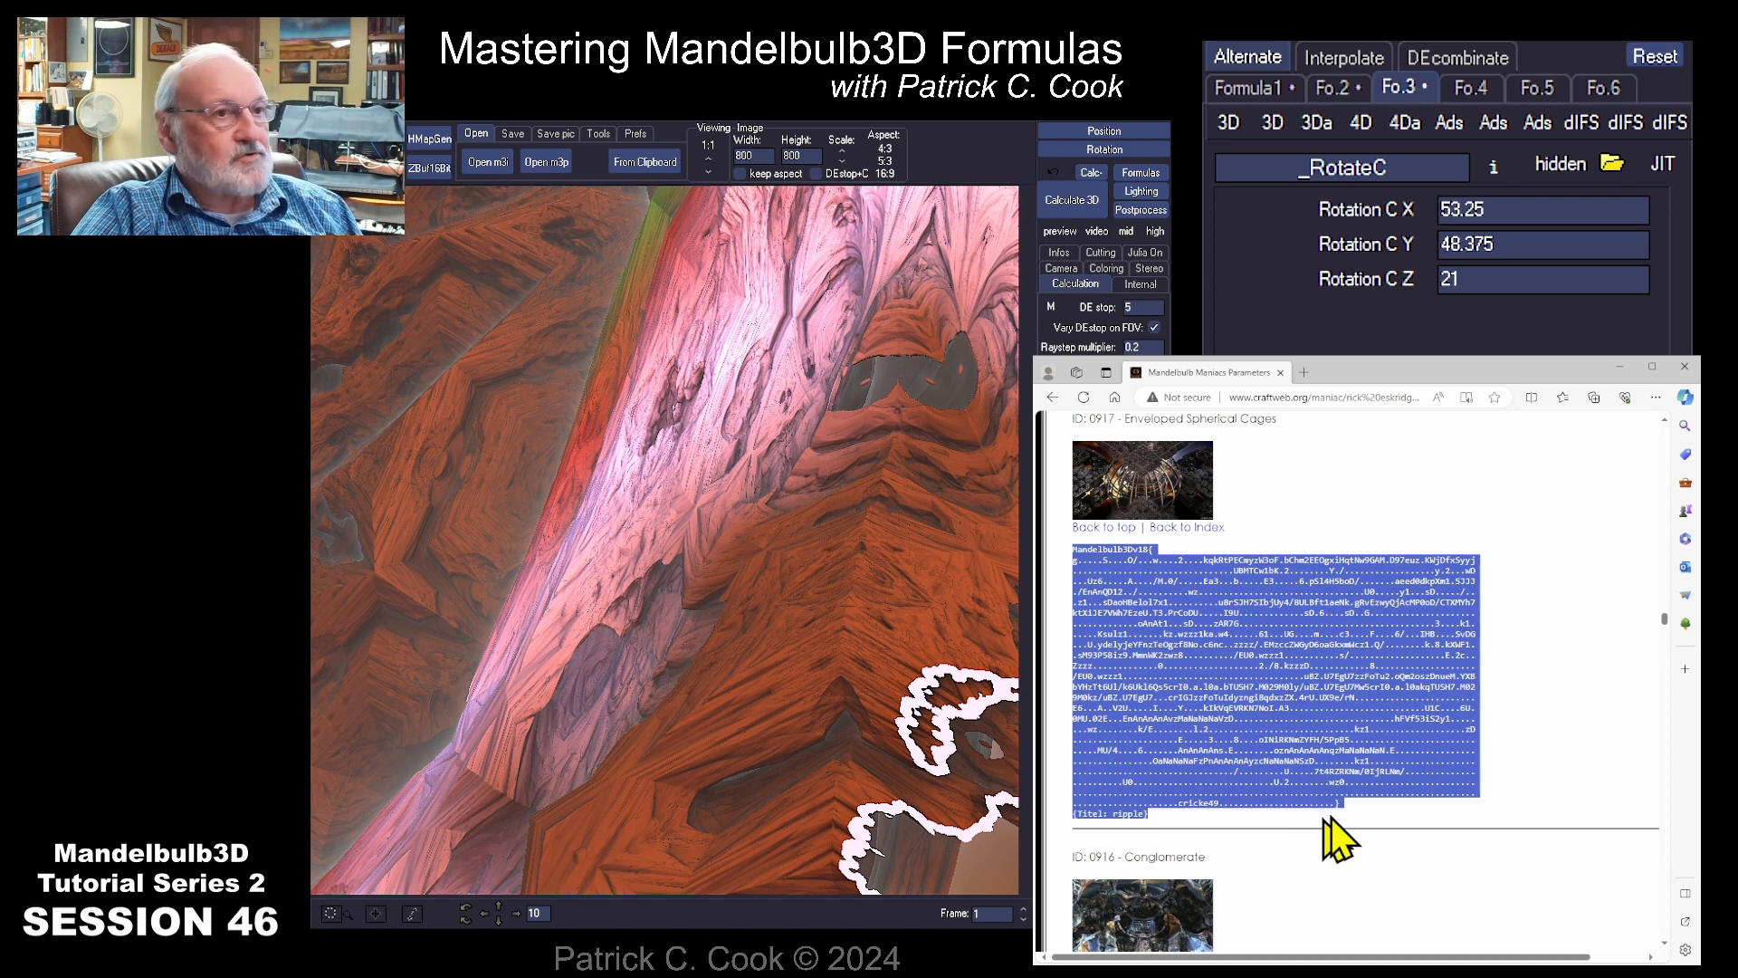
{"action": "left_click", "coordinate": [645, 161]}
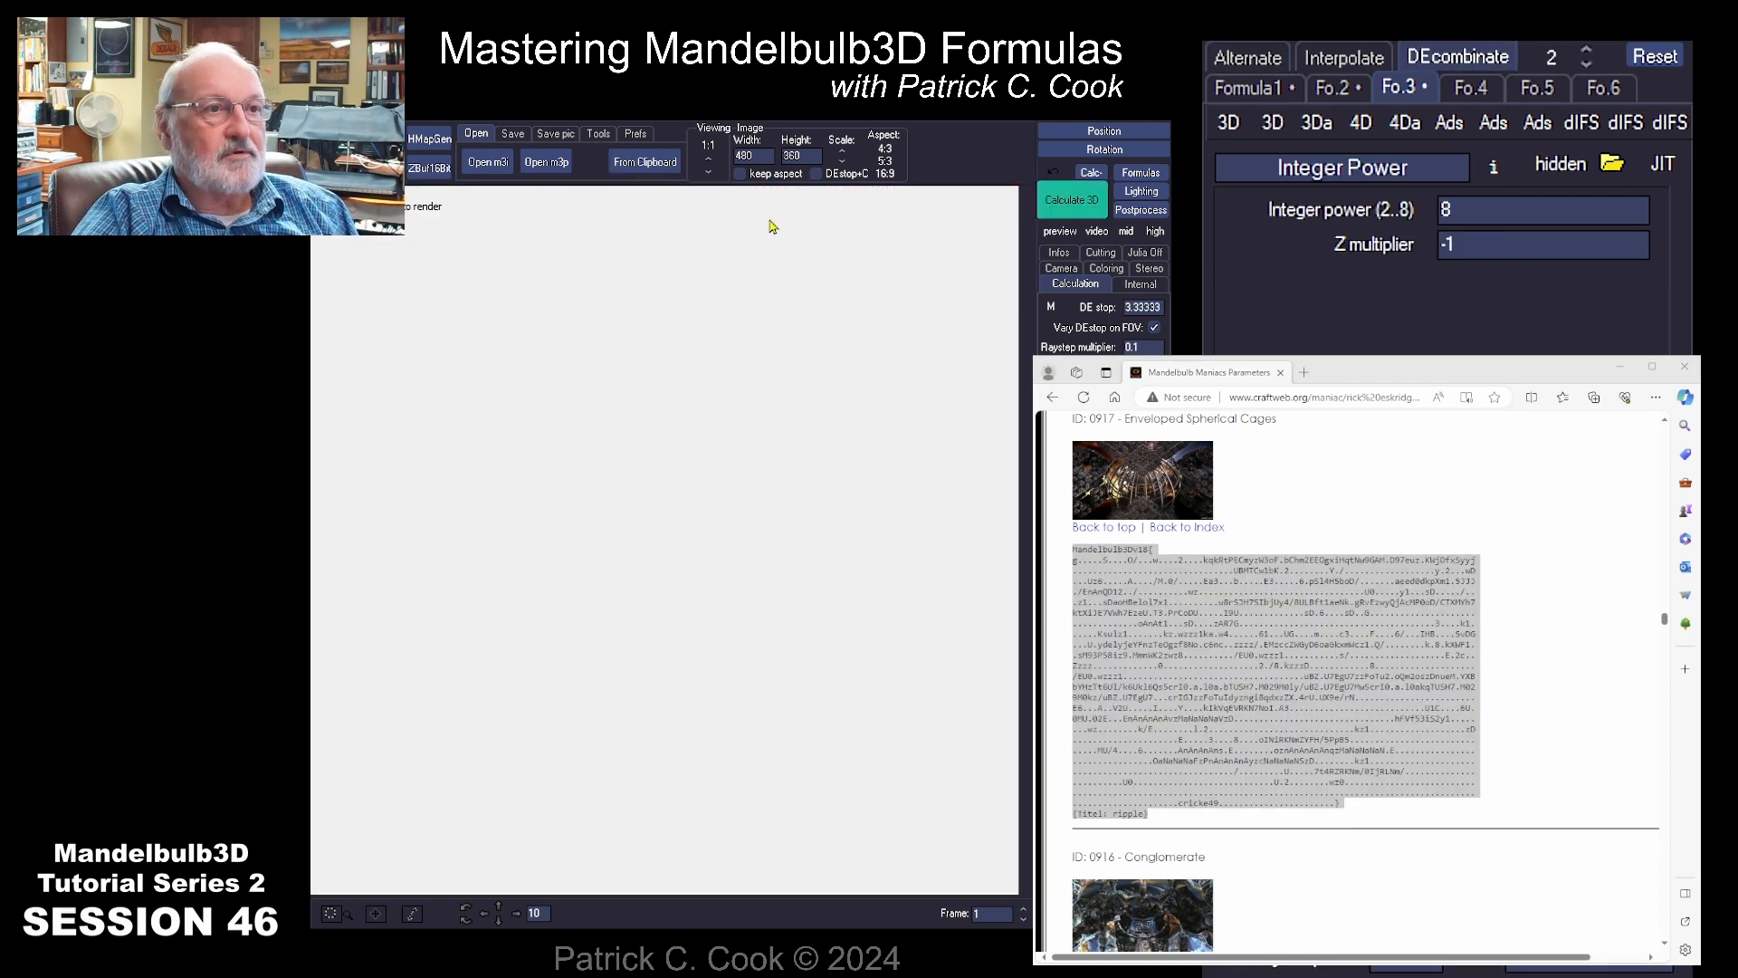
Step: Set the image width and height to 800 and restart the 3D calculation of the loaded fractal
{"action": "left_click", "coordinate": [1093, 204]}
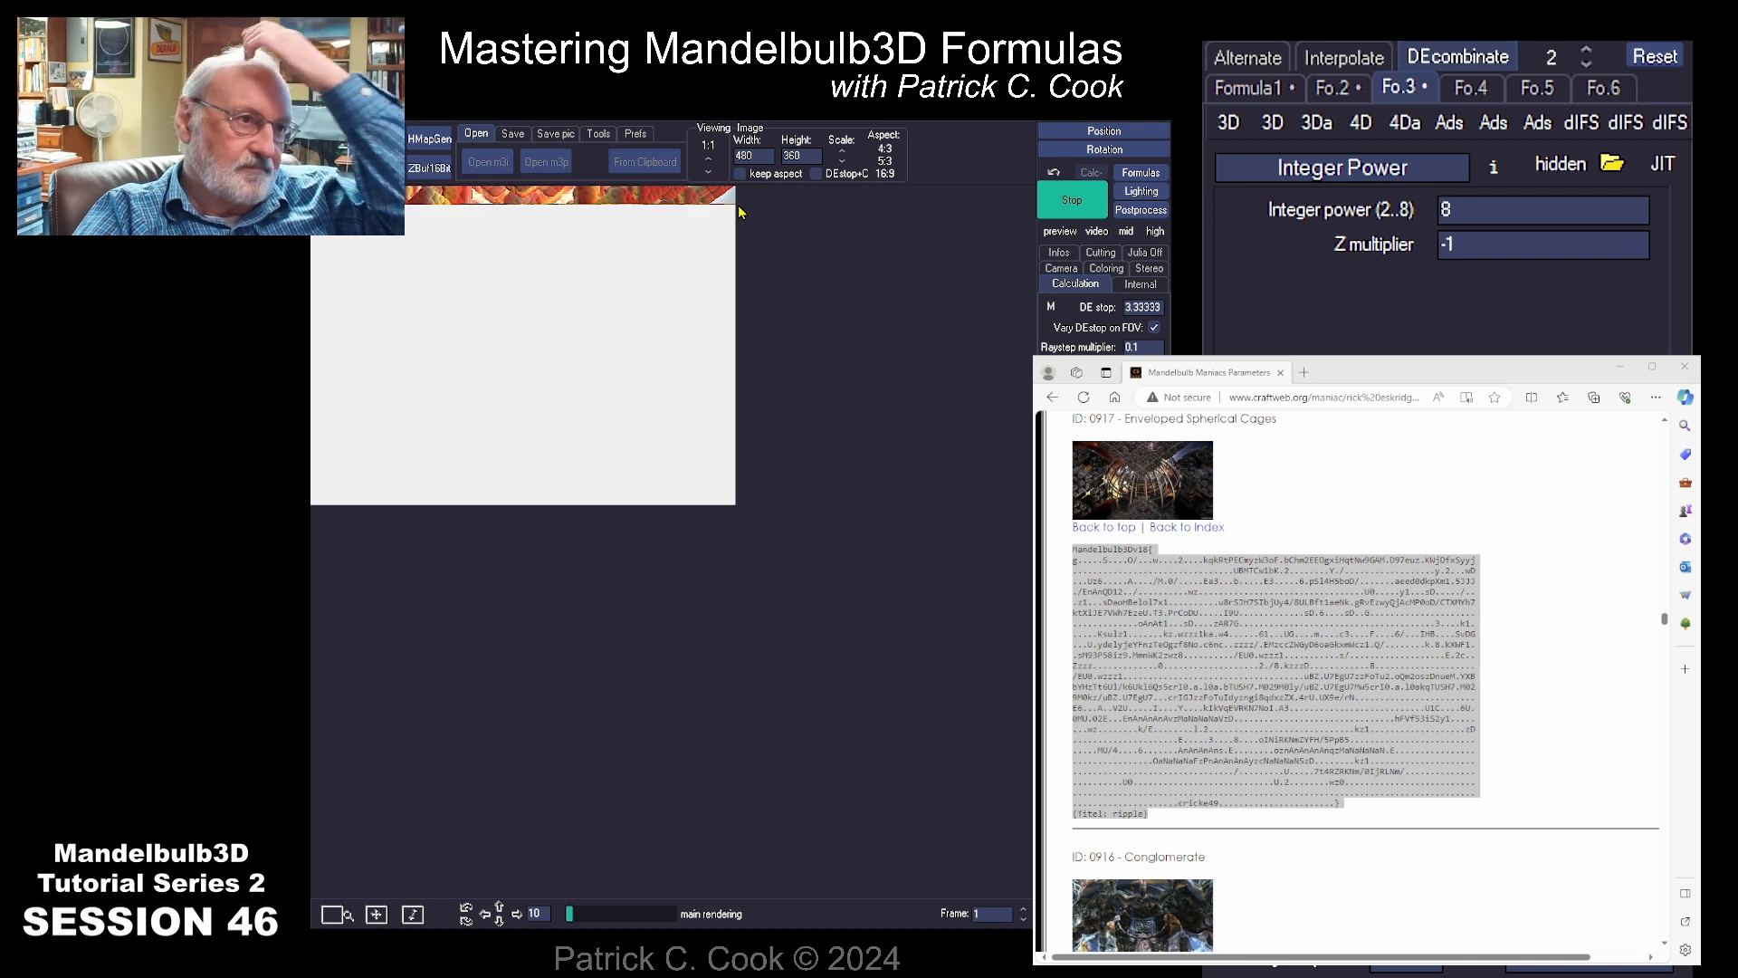
{"action": "double_click", "coordinate": [744, 155]}
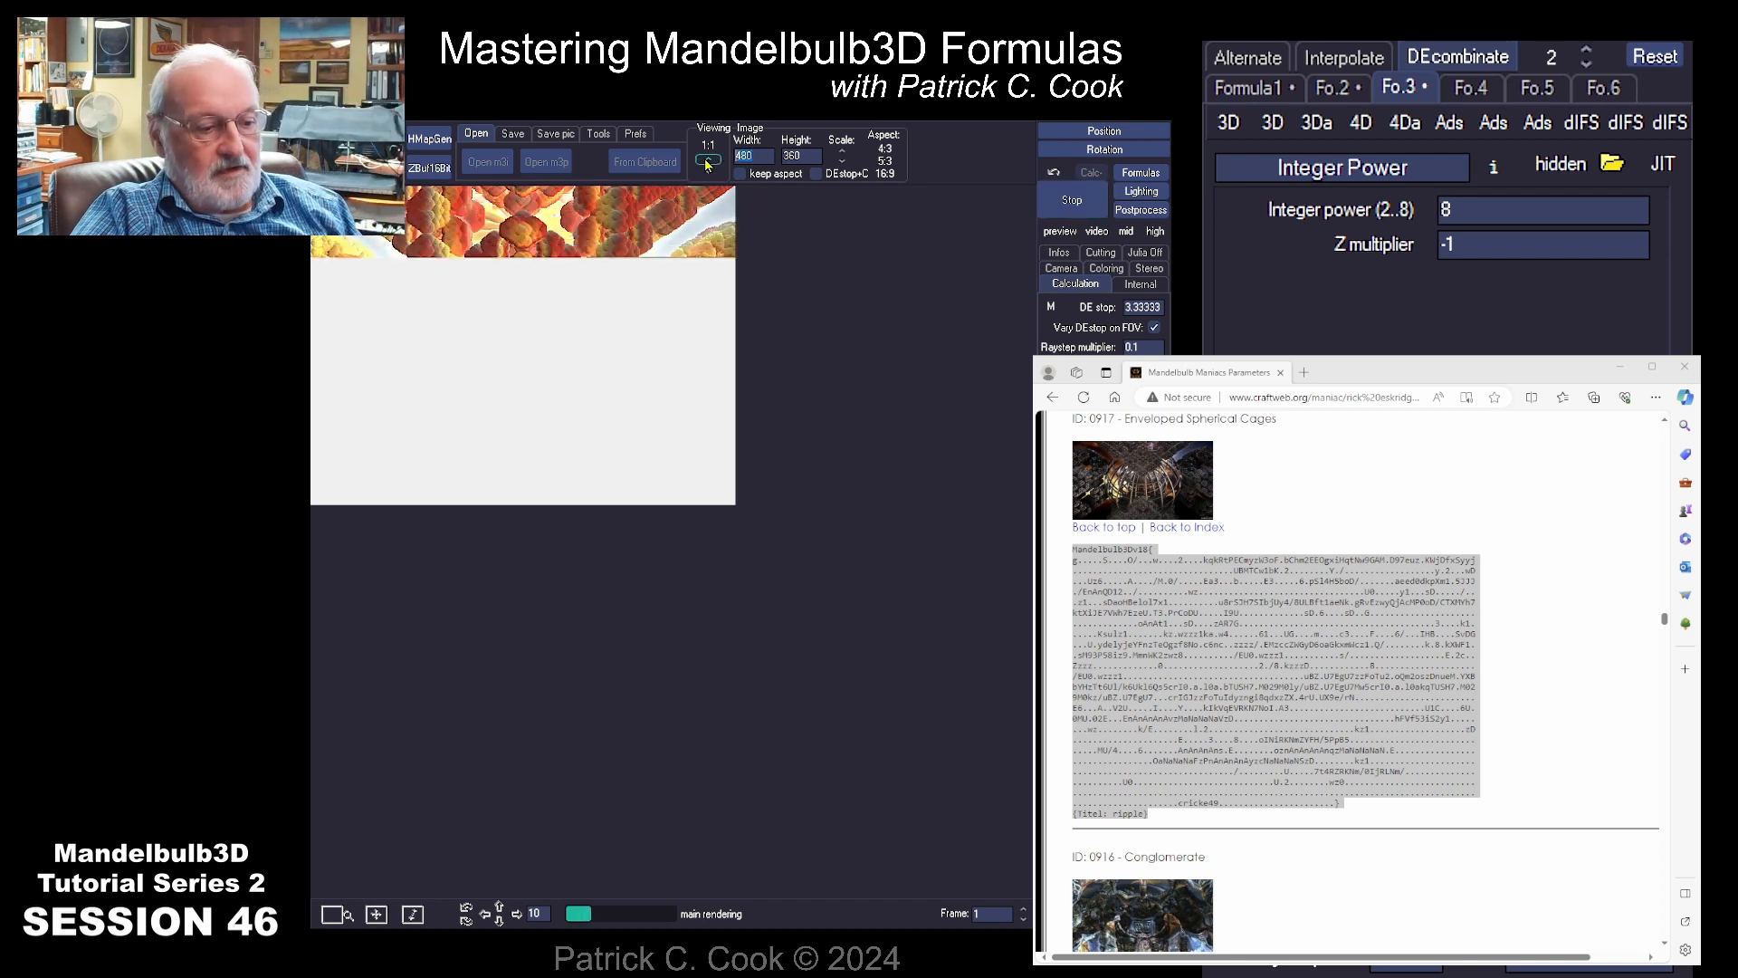
{"action": "type", "text": "800"}
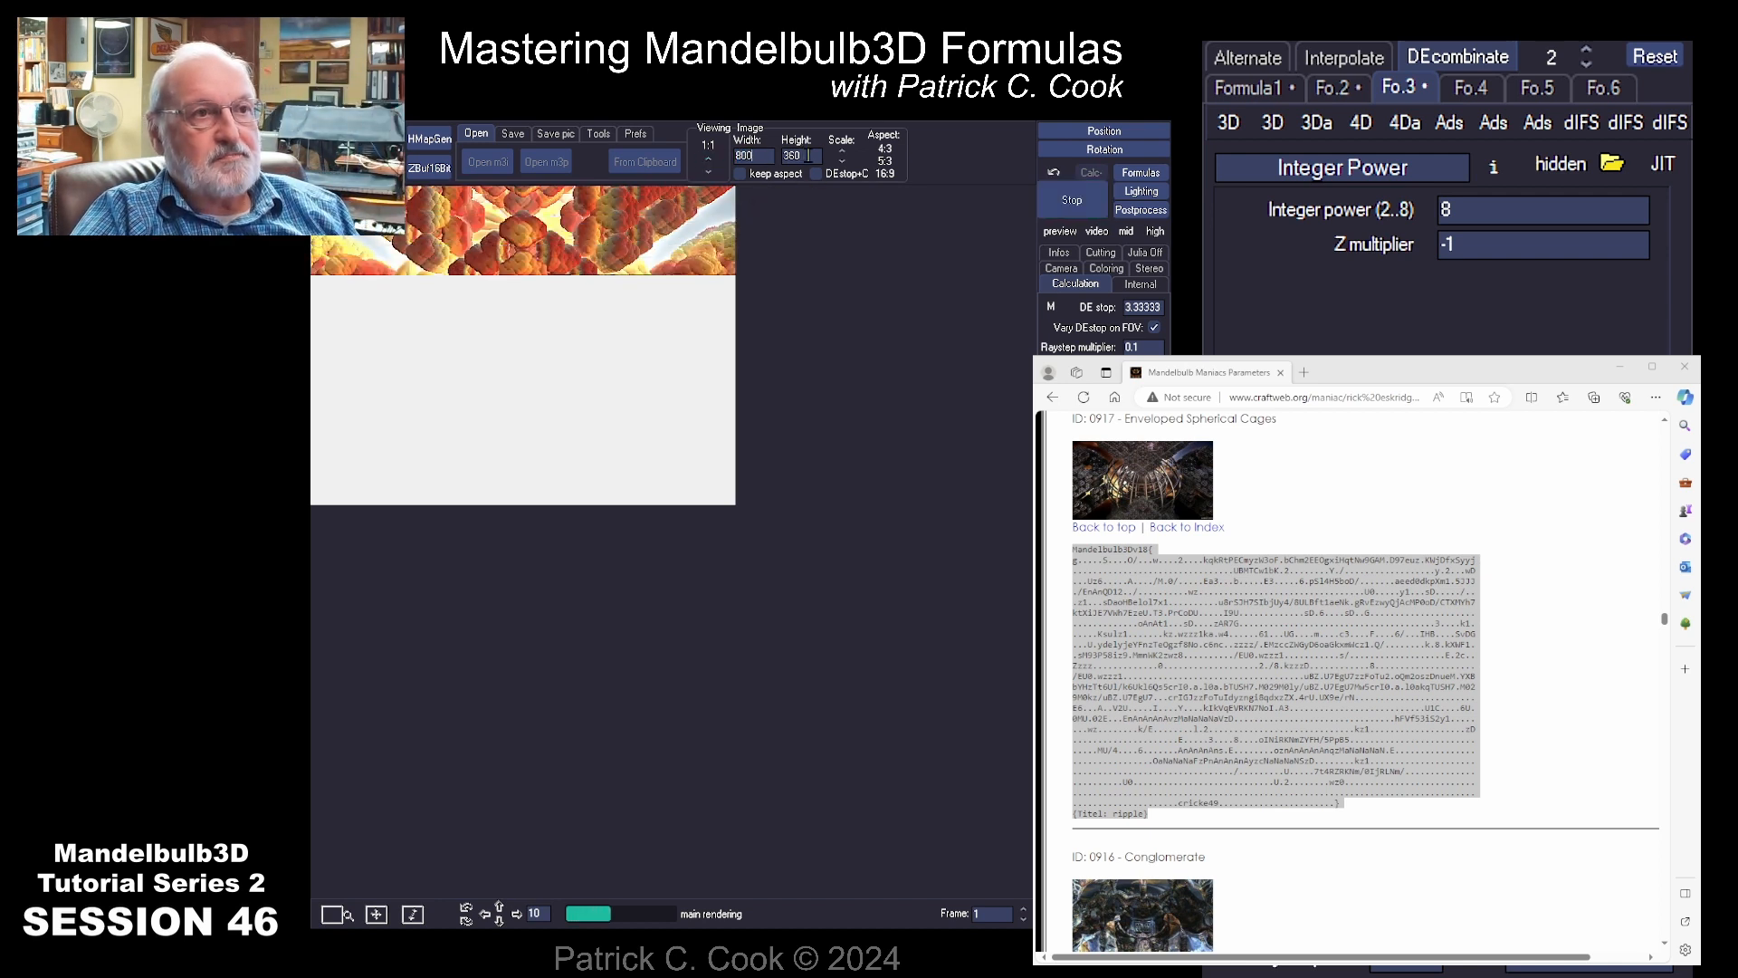
{"action": "double_click", "coordinate": [795, 156]}
{"action": "type", "text": "800"}
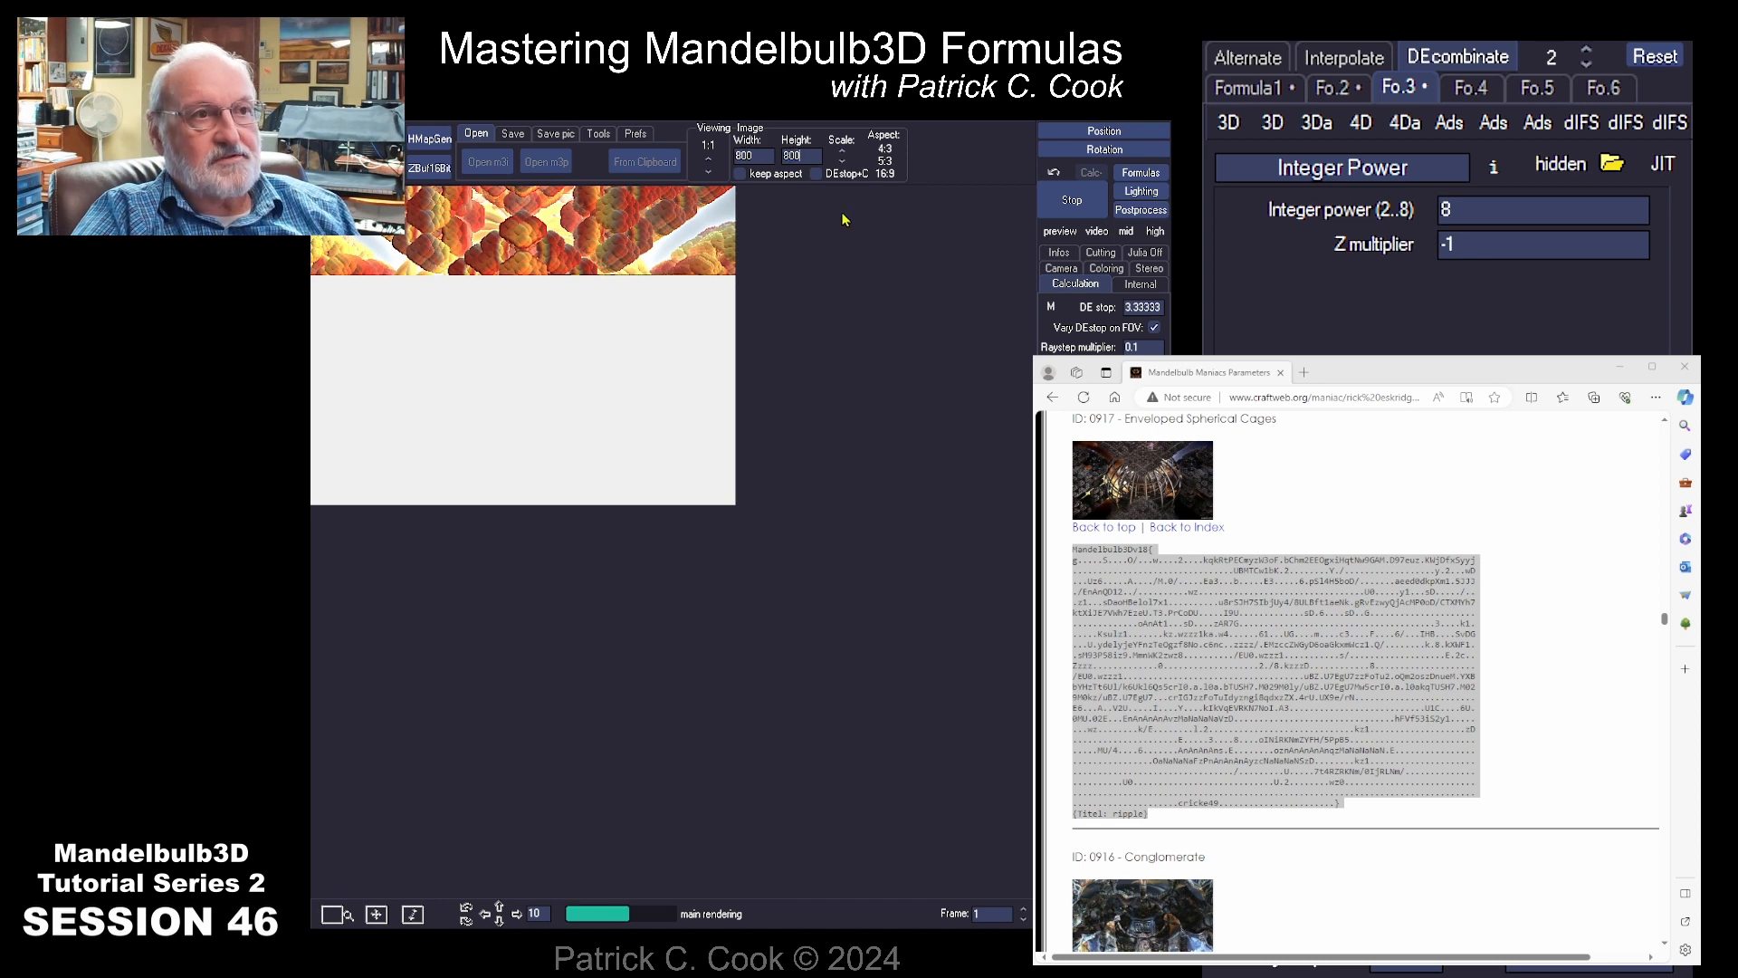
{"action": "left_click", "coordinate": [1072, 200]}
{"action": "left_click", "coordinate": [1072, 199]}
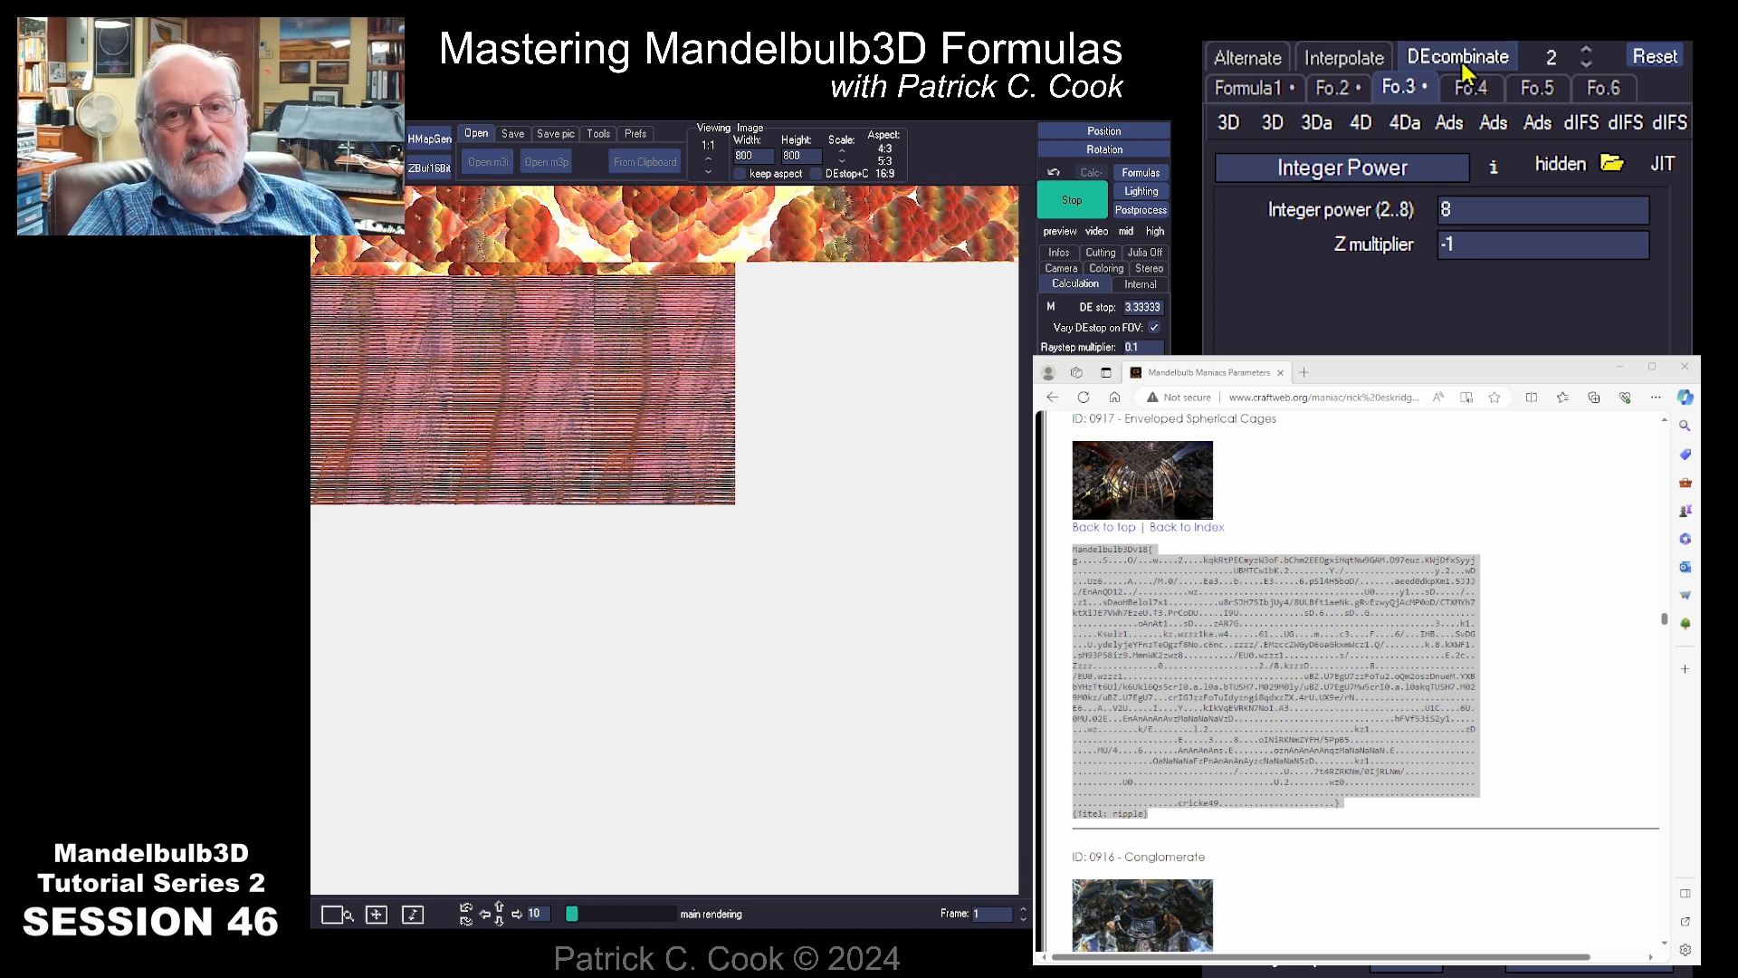
Step: Review the formulas and their parameters in the first three slots of the loaded fractal
{"action": "left_click", "coordinate": [1241, 90]}
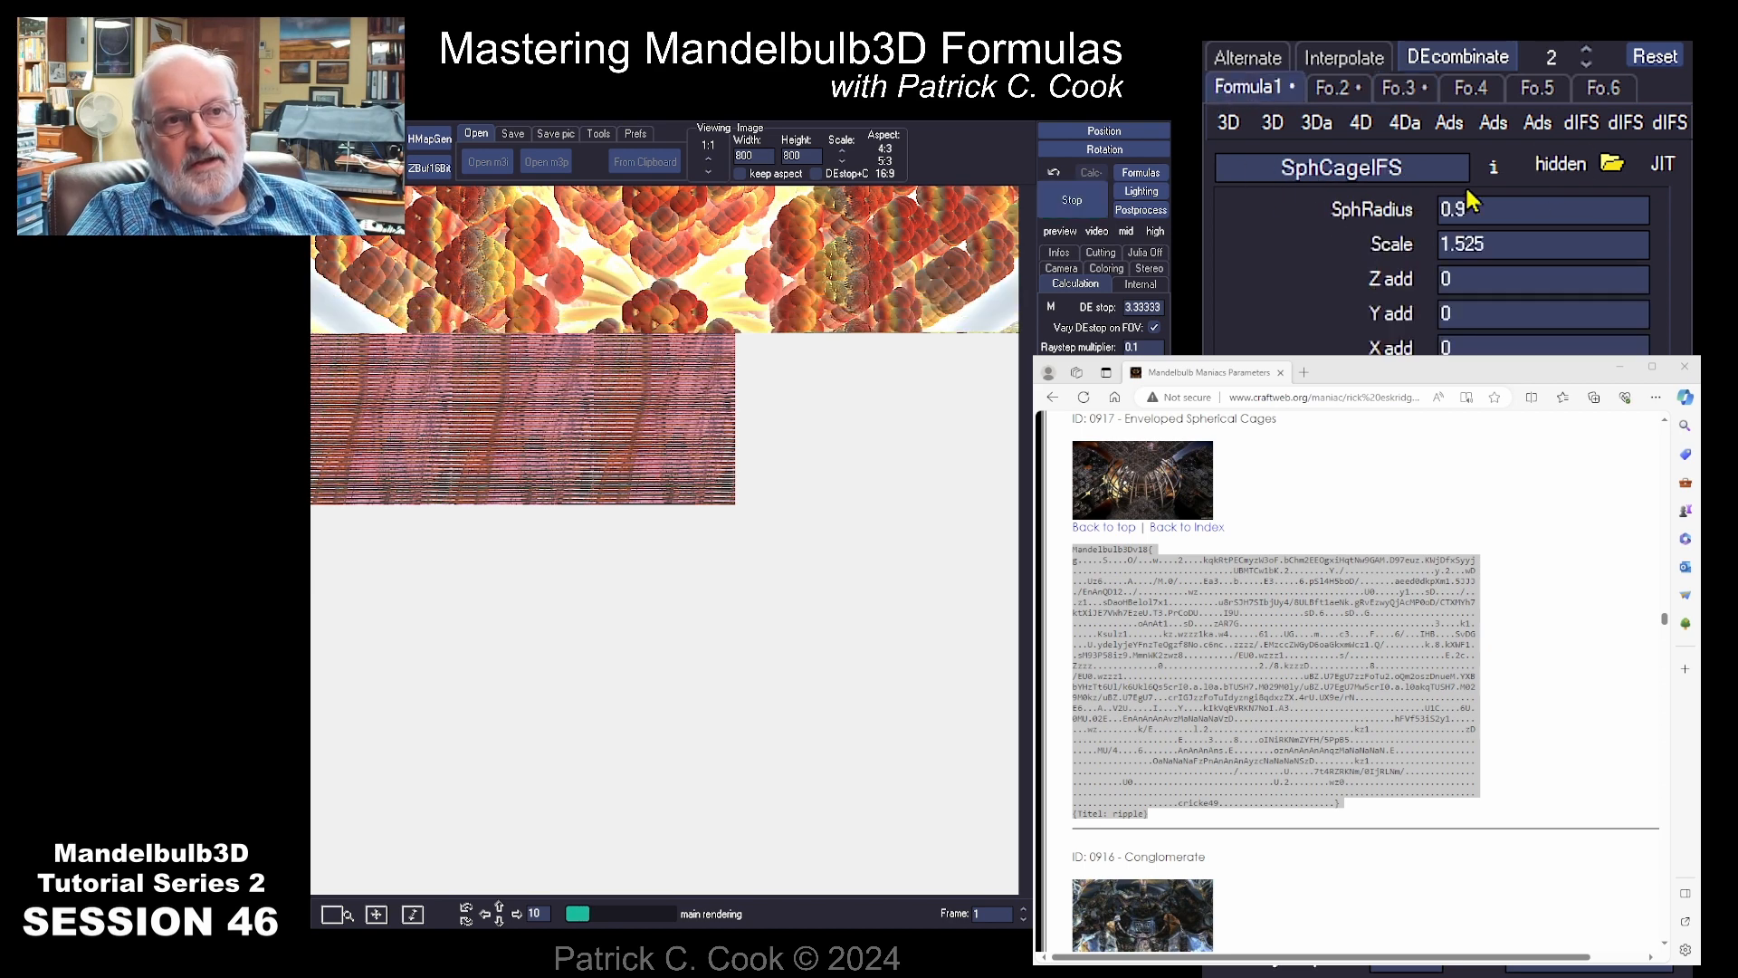
{"action": "left_click", "coordinate": [1334, 90]}
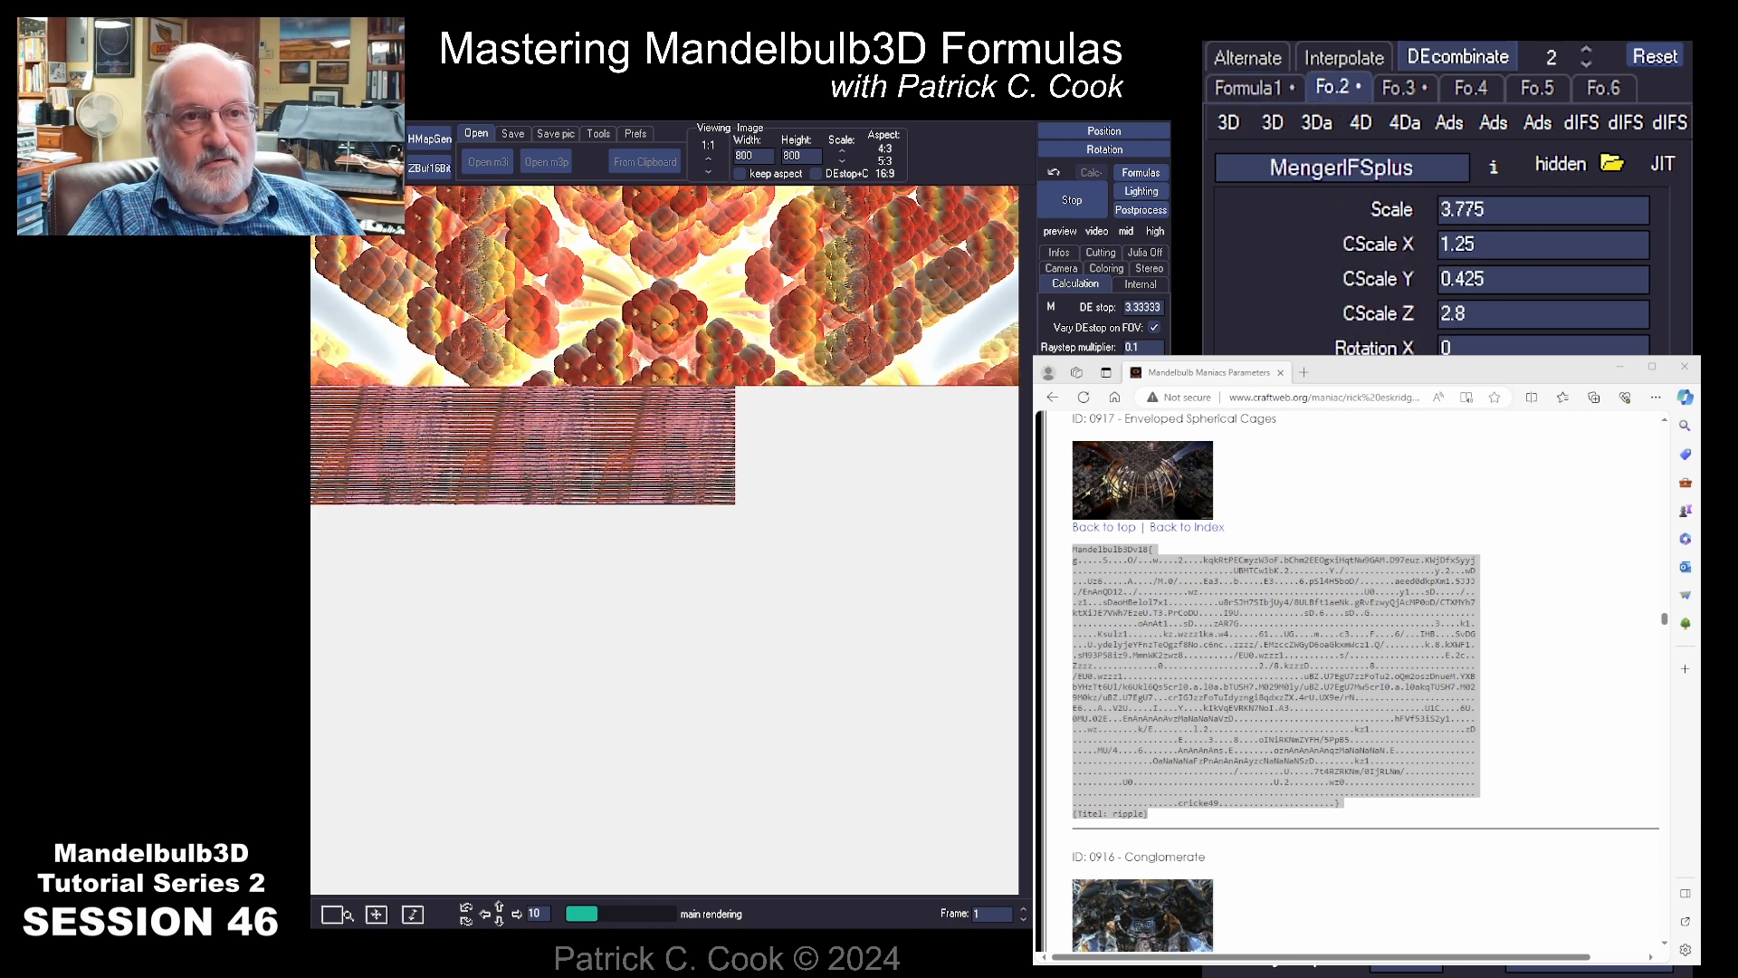
{"action": "left_click", "coordinate": [1402, 91]}
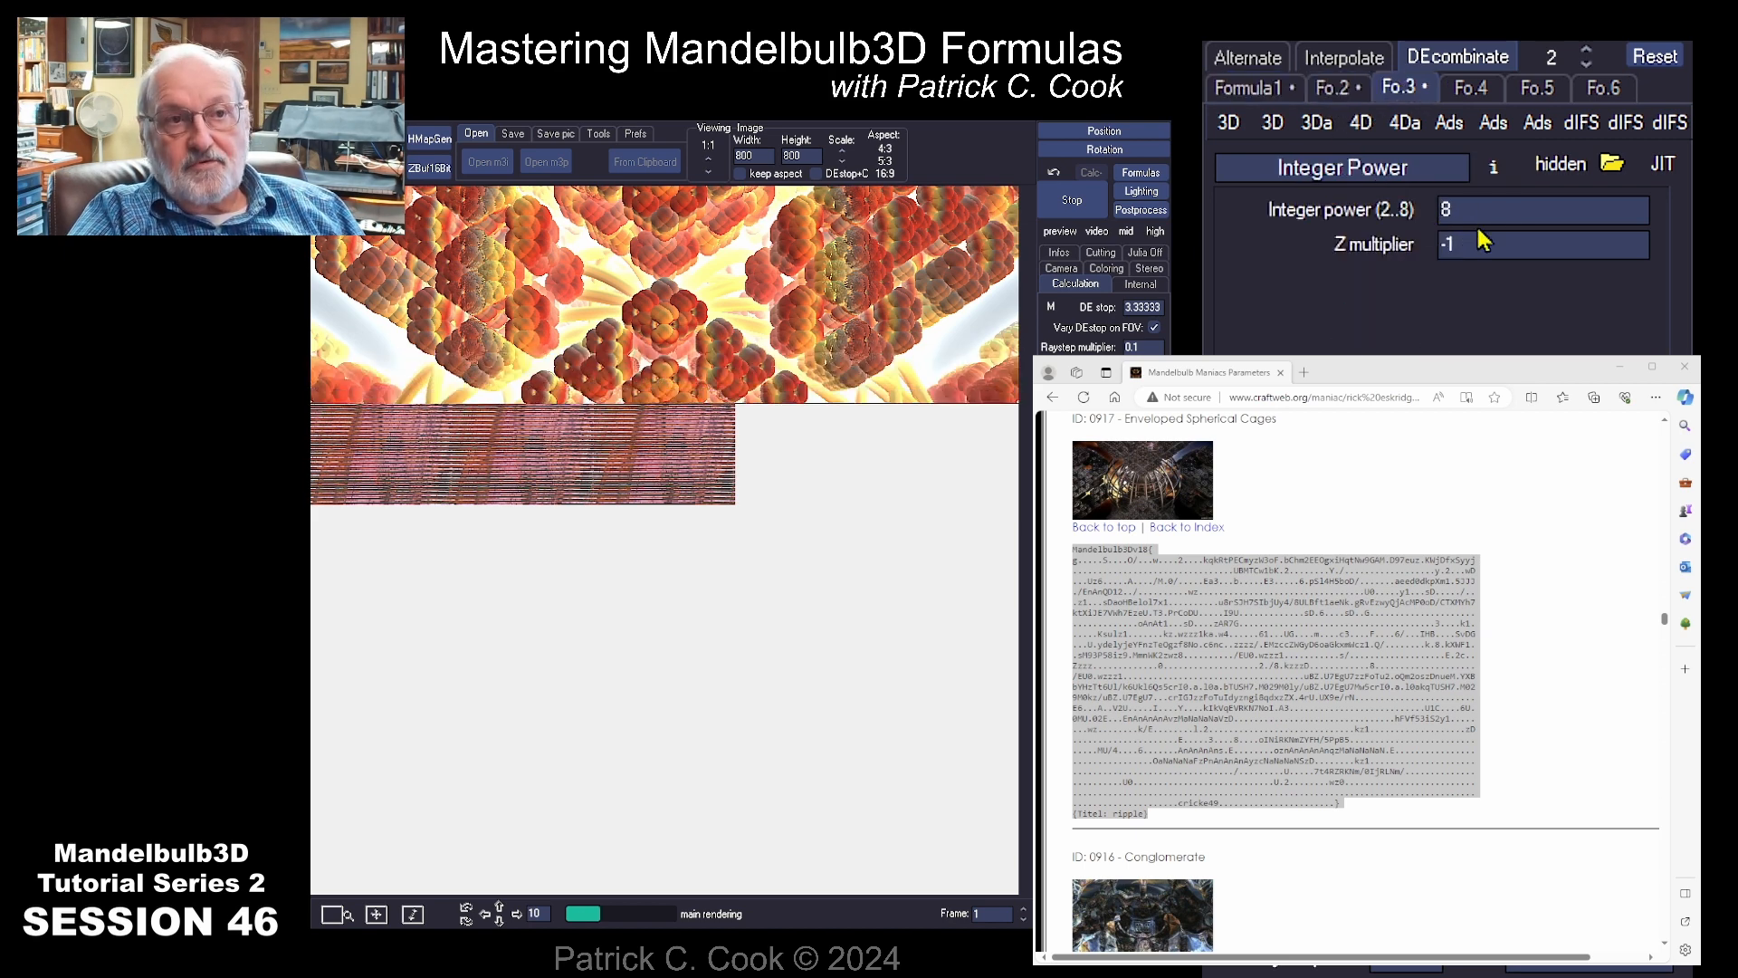